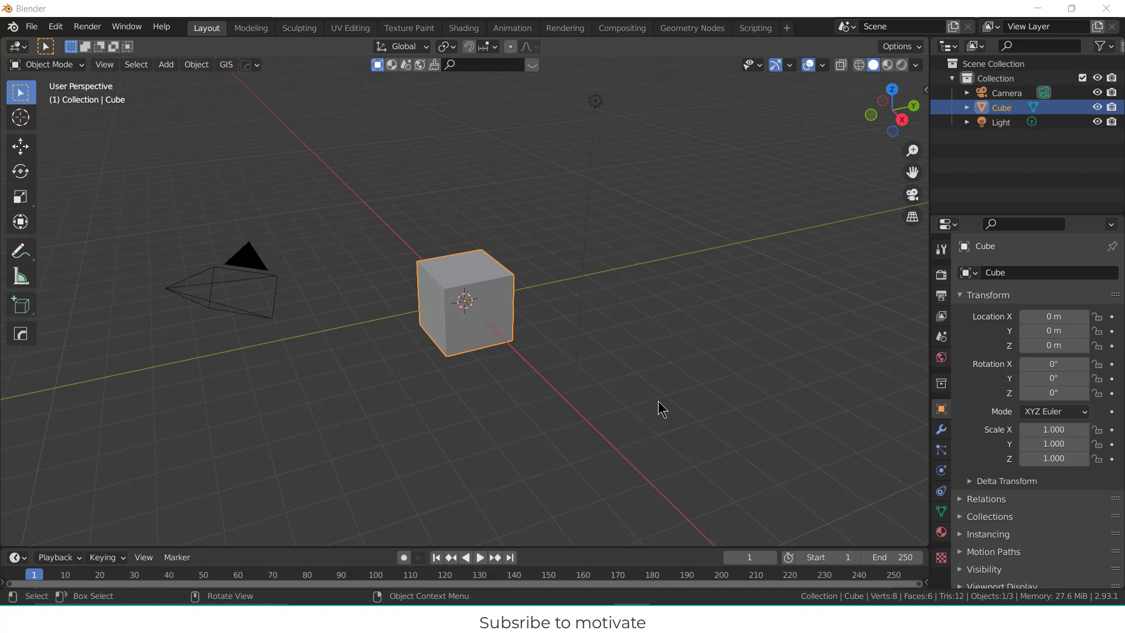
Delete the default cube and add a cone mesh at the origin
key("x")
left_click(487, 280)
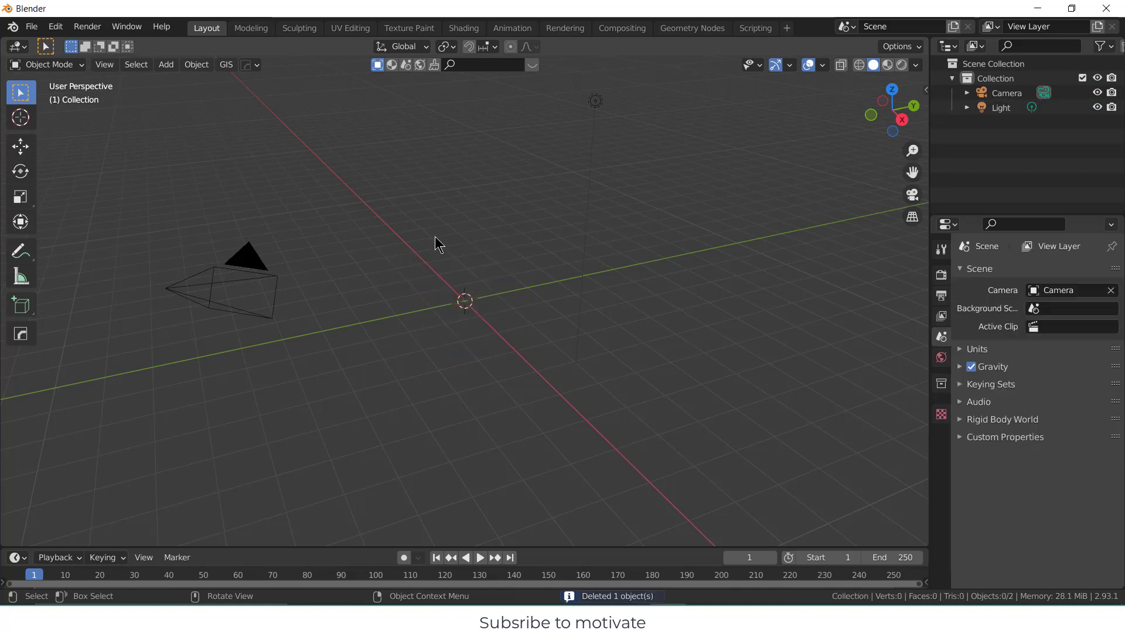
left_click(176, 67)
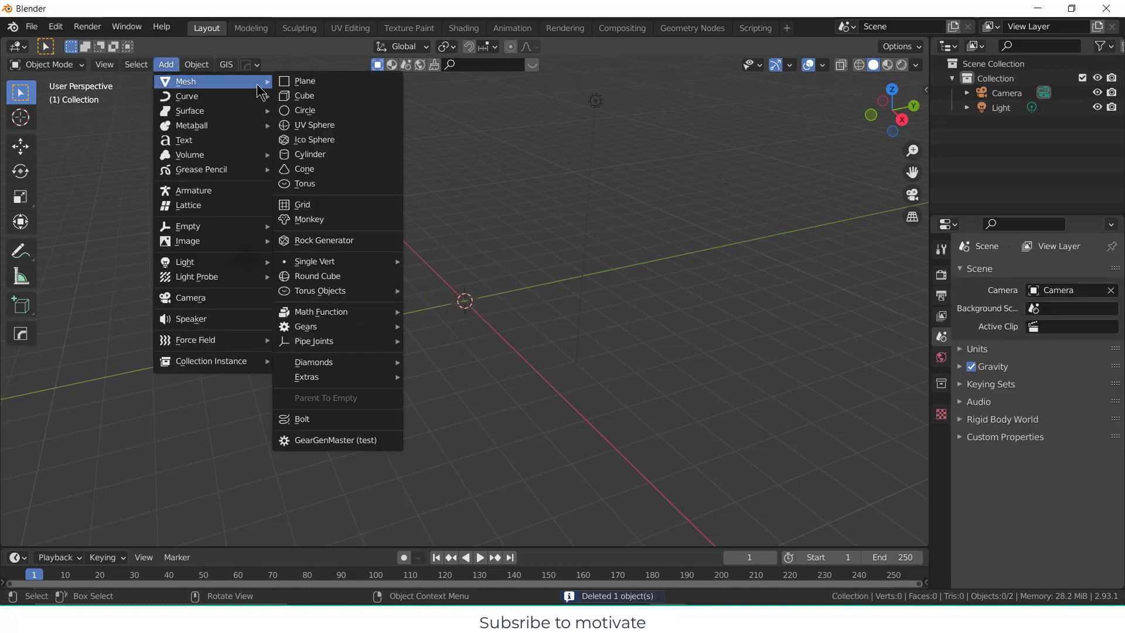
left_click(325, 169)
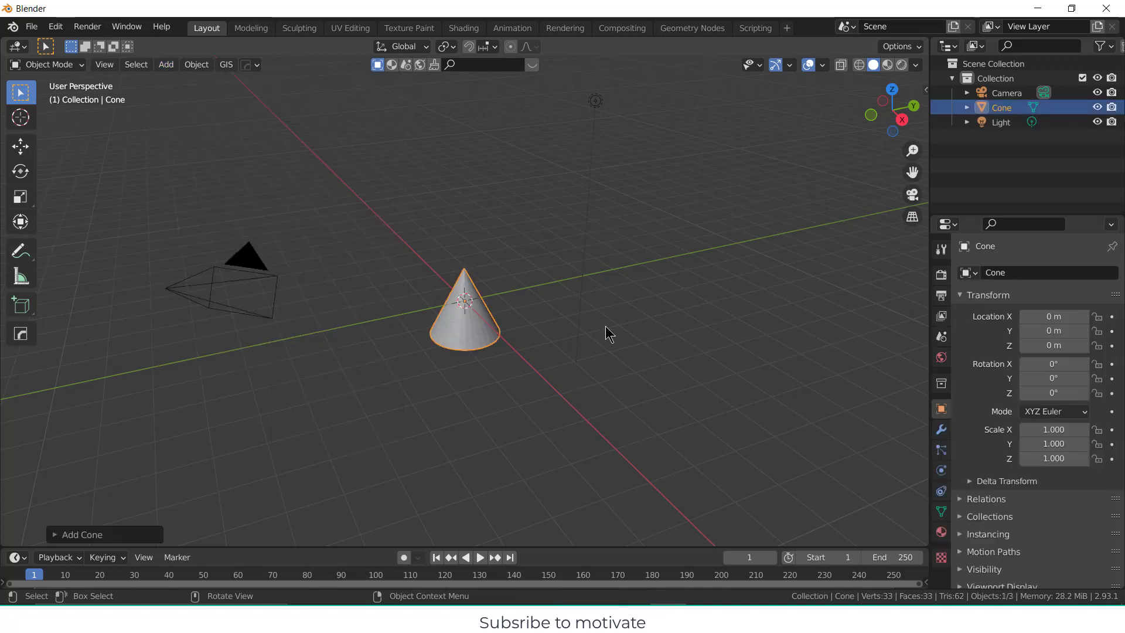
Orbit and zoom around the cone, briefly entering Edit Mode and returning to Object Mode
mouse_move(467, 347)
middle_mouse_down()
mouse_move(543, 322)
mouse_move(456, 330)
middle_mouse_up()
scroll(458, 336, "up", 3)
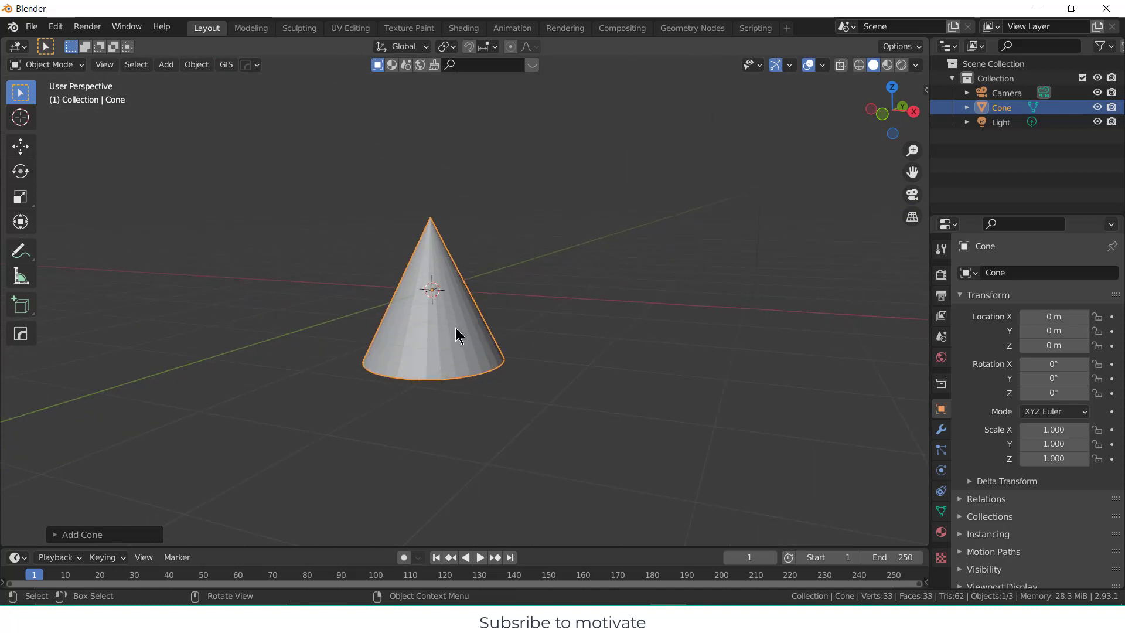
key("Tab")
scroll(446, 316, "up", 1)
scroll(417, 265, "up", 2)
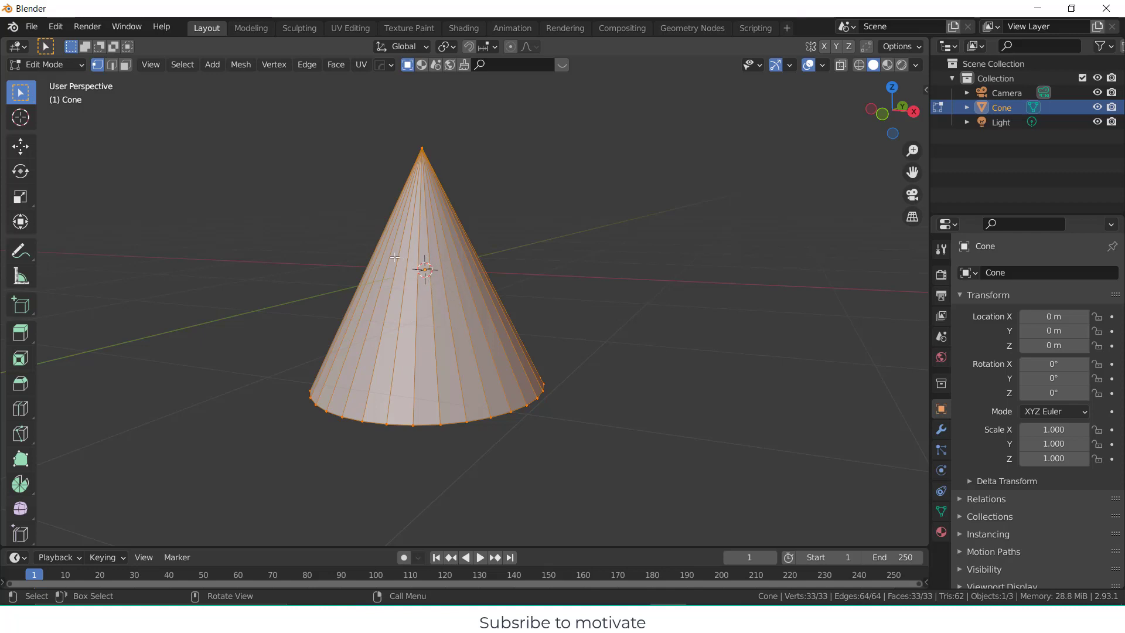
key("Tab")
scroll(427, 273, "up", 3)
scroll(448, 290, "down", 2)
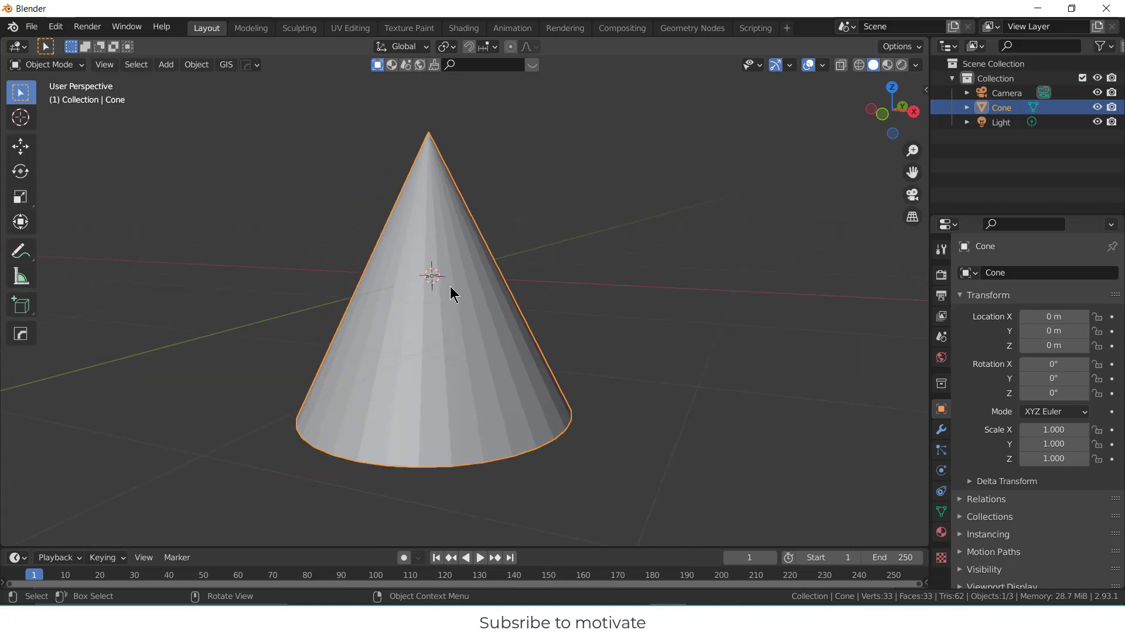
scroll(451, 293, "down", 4)
mouse_move(460, 305)
middle_mouse_down()
mouse_move(443, 326)
mouse_move(436, 311)
middle_mouse_up()
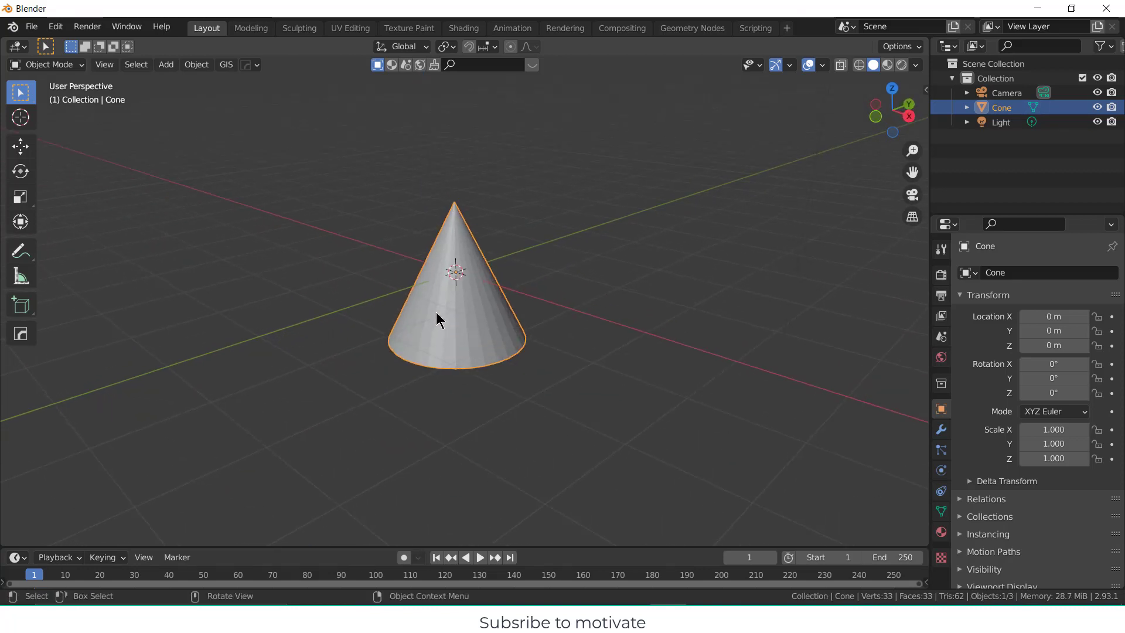
mouse_move(547, 297)
middle_mouse_down()
mouse_move(565, 311)
mouse_move(527, 344)
mouse_move(638, 293)
middle_mouse_up()
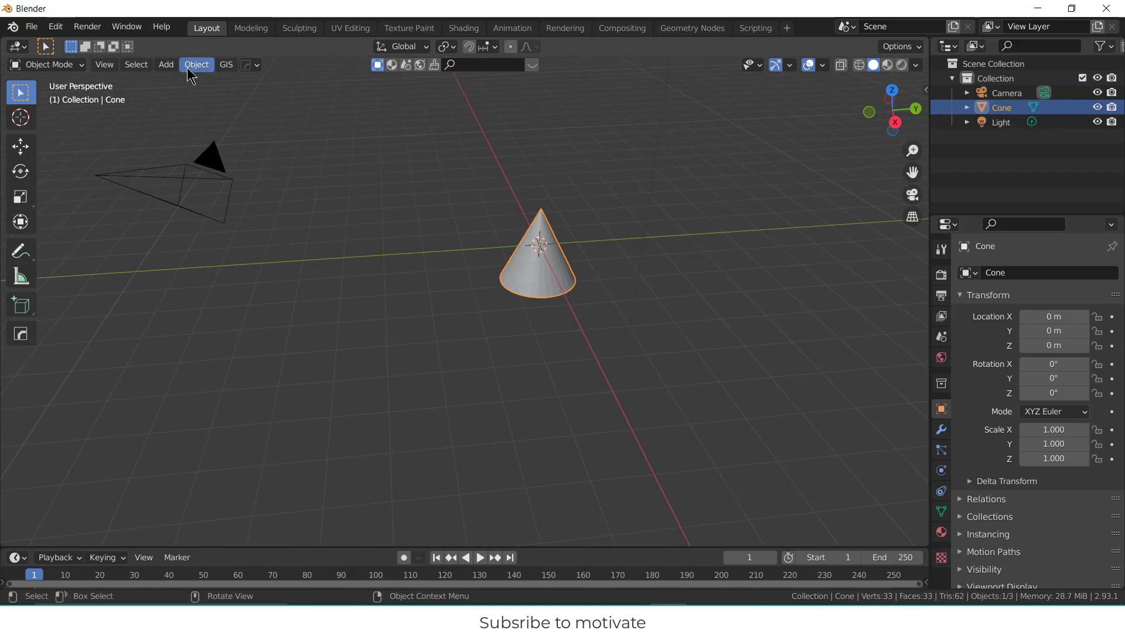
Add a Bezier circle at the origin, scale it about 5.9 times, then reselect the cone
left_click(166, 64)
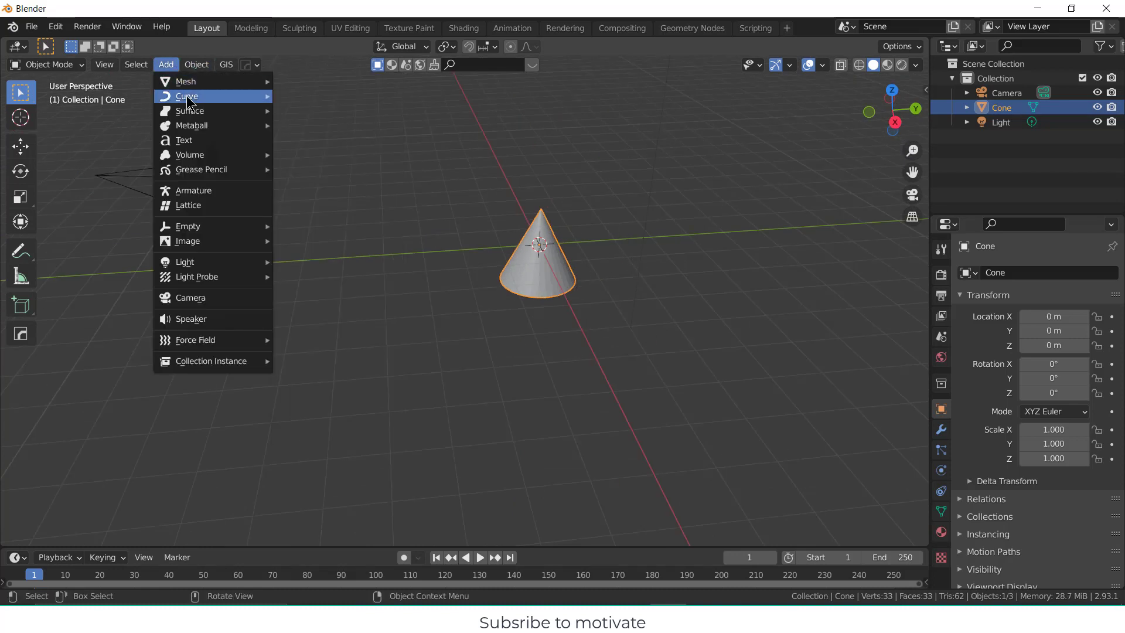
left_click(629, 214)
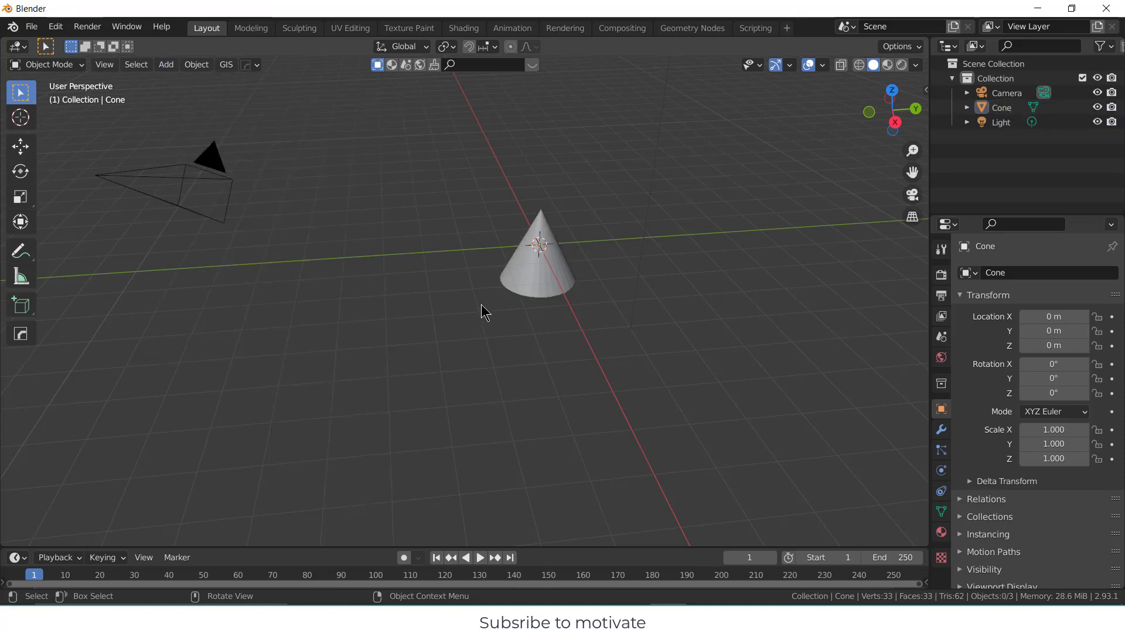
left_click(167, 64)
mouse_move(188, 96)
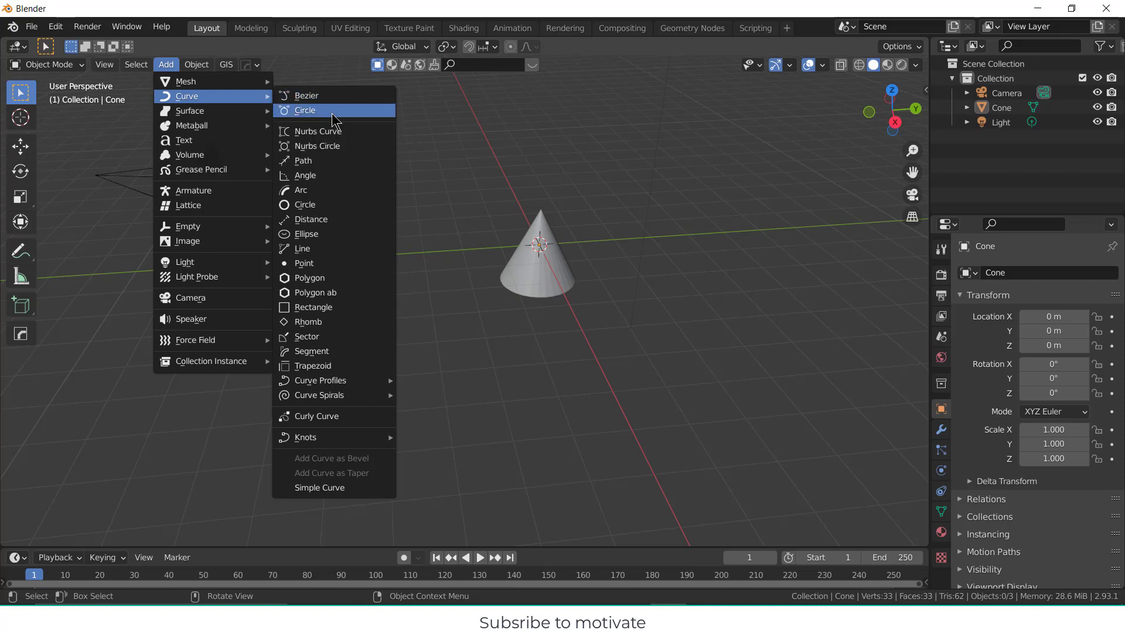
left_click(332, 111)
key("s")
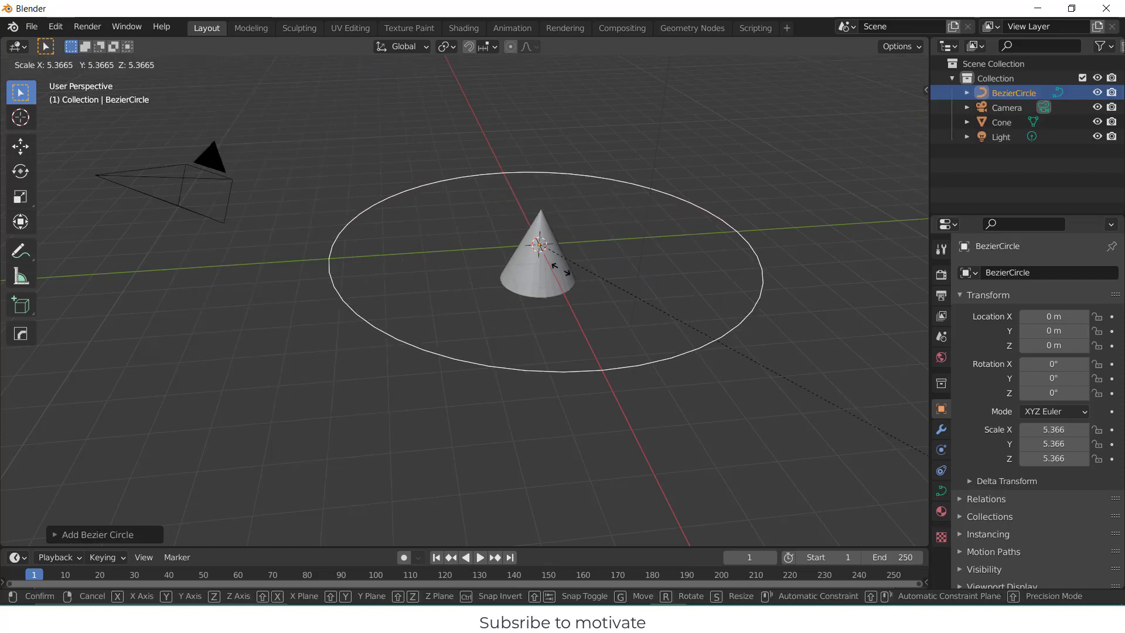
left_click(647, 300)
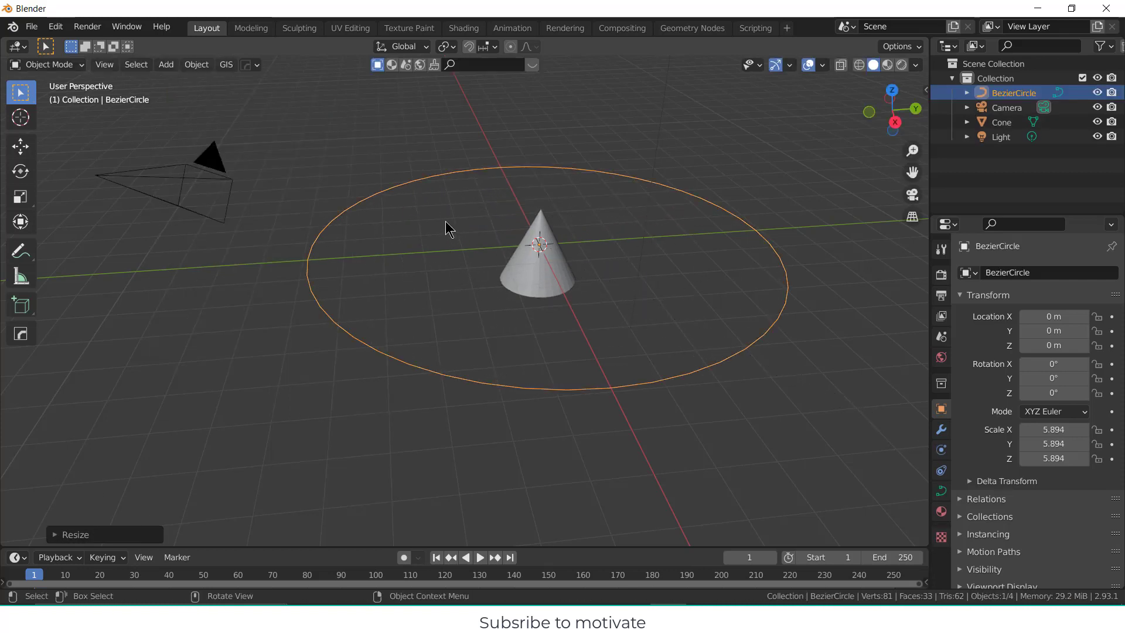
left_click(514, 283)
Give the cone a Follow Path constraint targeting BezierCircle with Animate Path applied
left_click(942, 432)
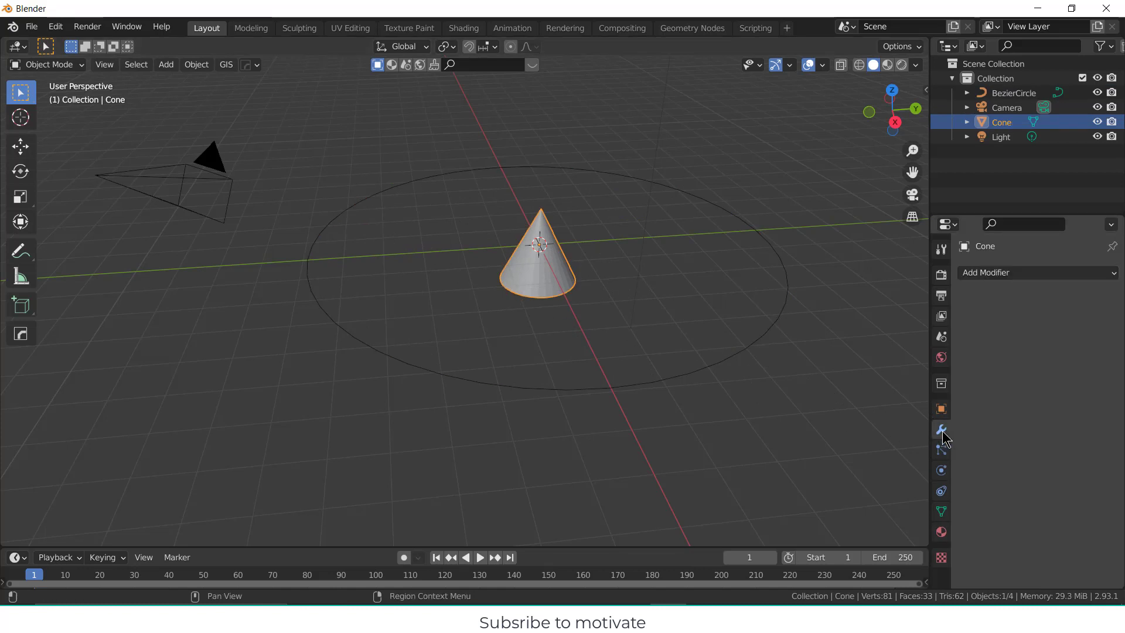
left_click(941, 491)
left_click(1059, 276)
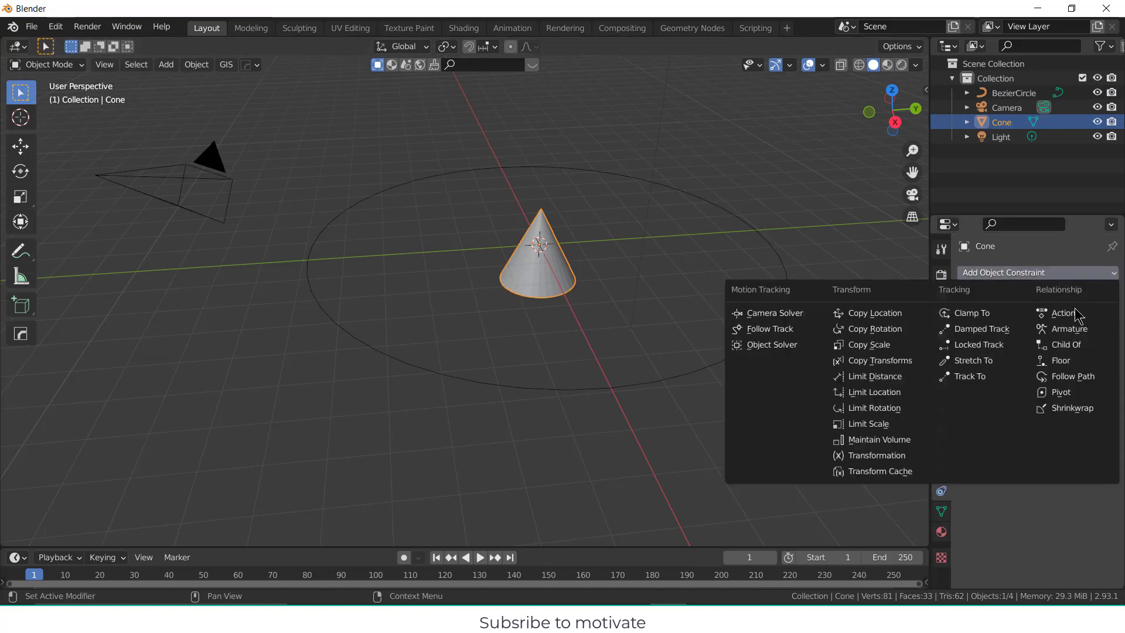
left_click(1074, 378)
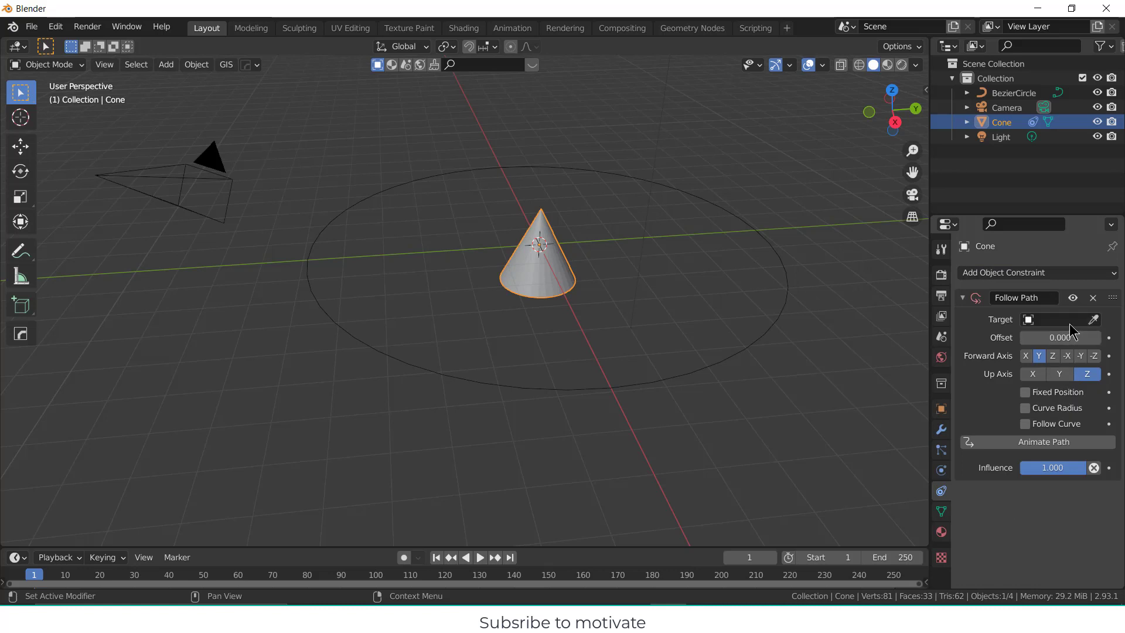
left_click(1062, 320)
left_click(1065, 342)
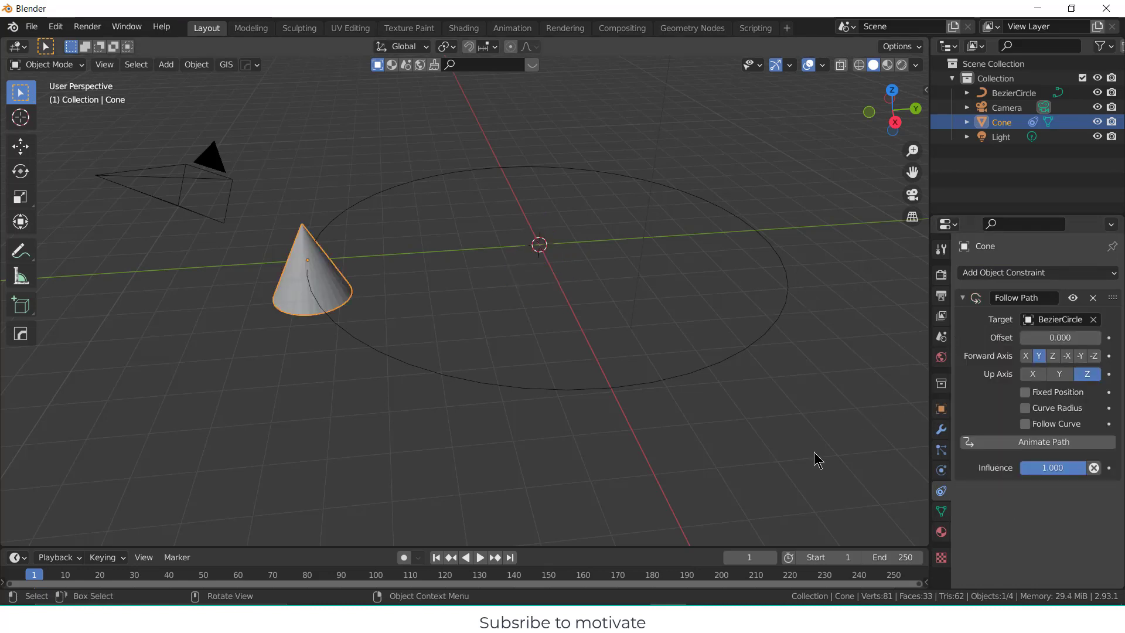
left_click(1047, 444)
Play the cone's path animation, stop it, and rewind to the first frame
left_click(479, 558)
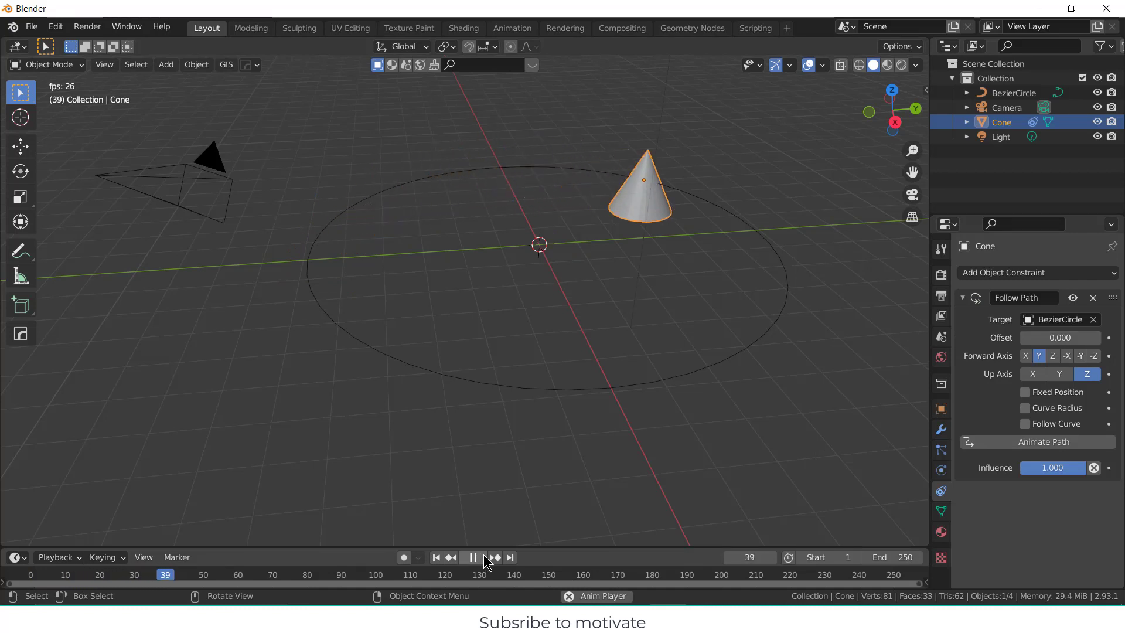
left_click(473, 557)
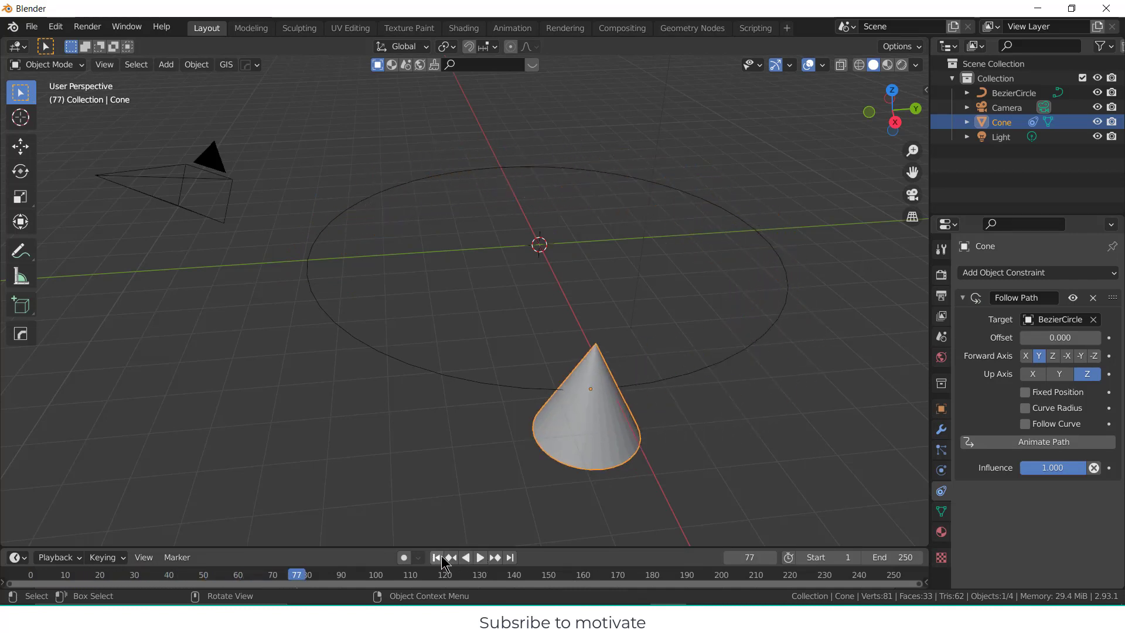
left_click(435, 557)
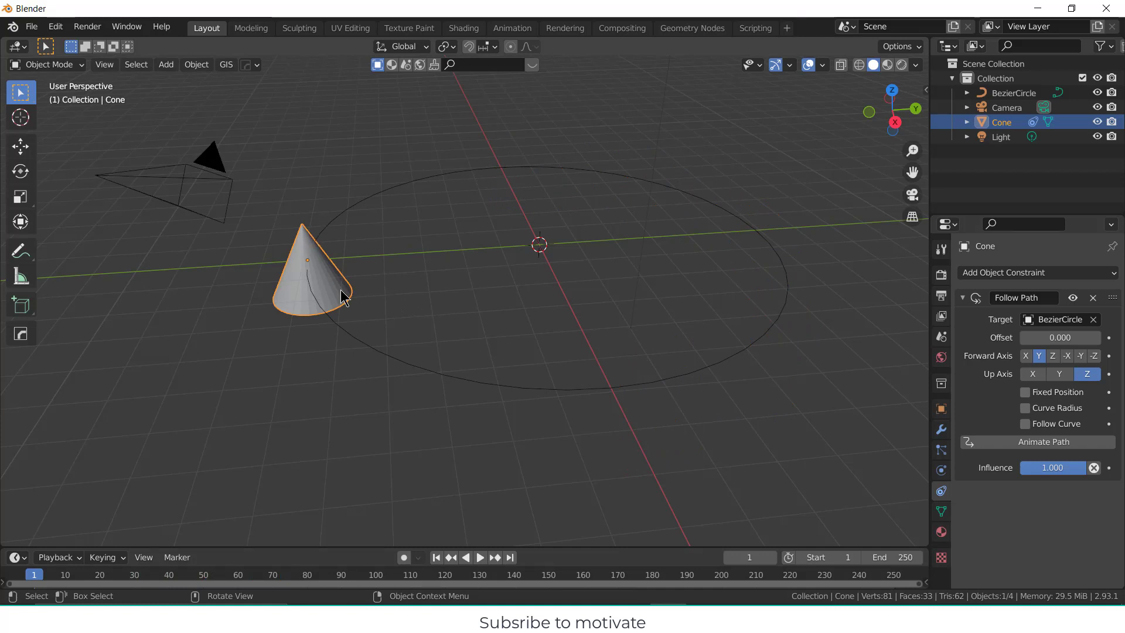
Rotate the cone 90 degrees about the Y axis onto its side
key("r")
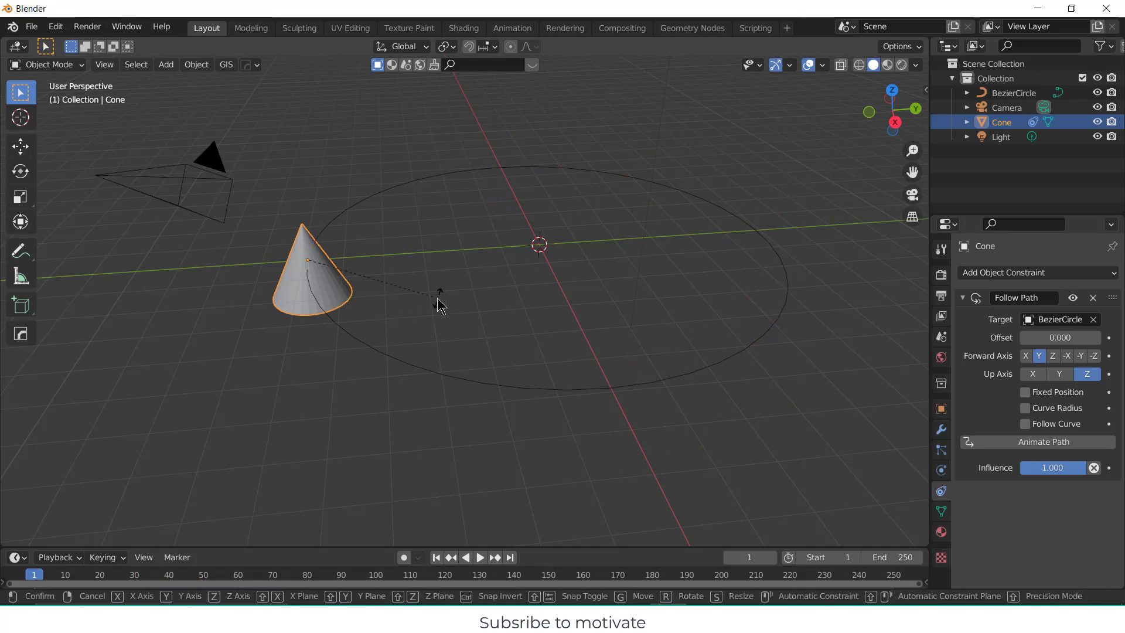
type("y")
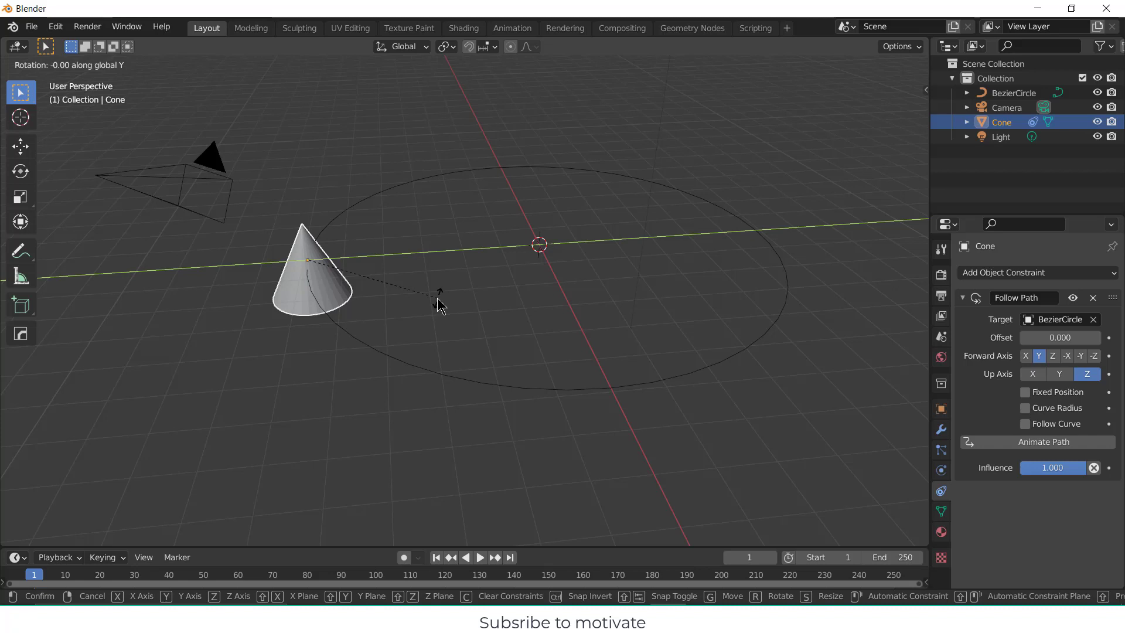
type("90")
key("Return")
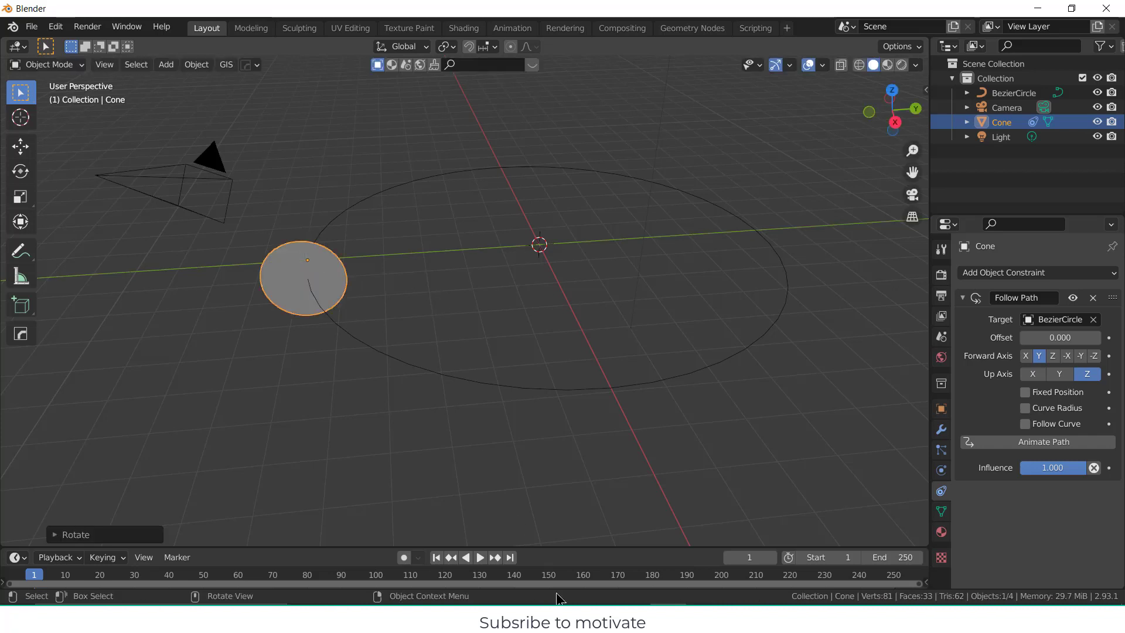
Reapply Animate Path and play the motion, stopping at frame 142
left_click(1049, 443)
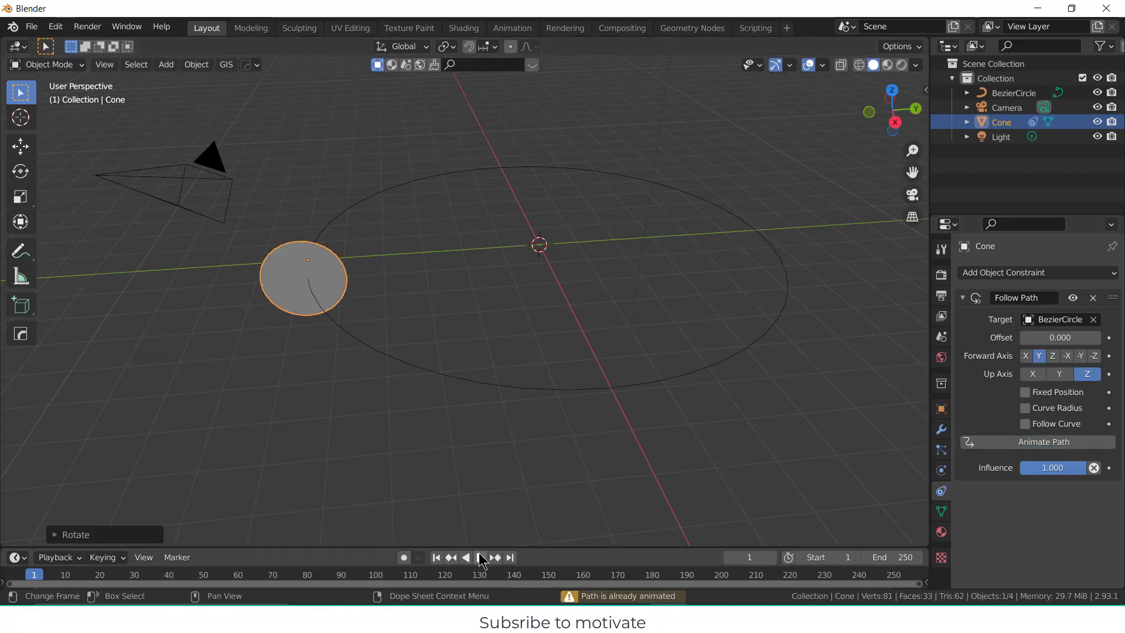
left_click(480, 557)
middle_click_drag(448, 283, 512, 260)
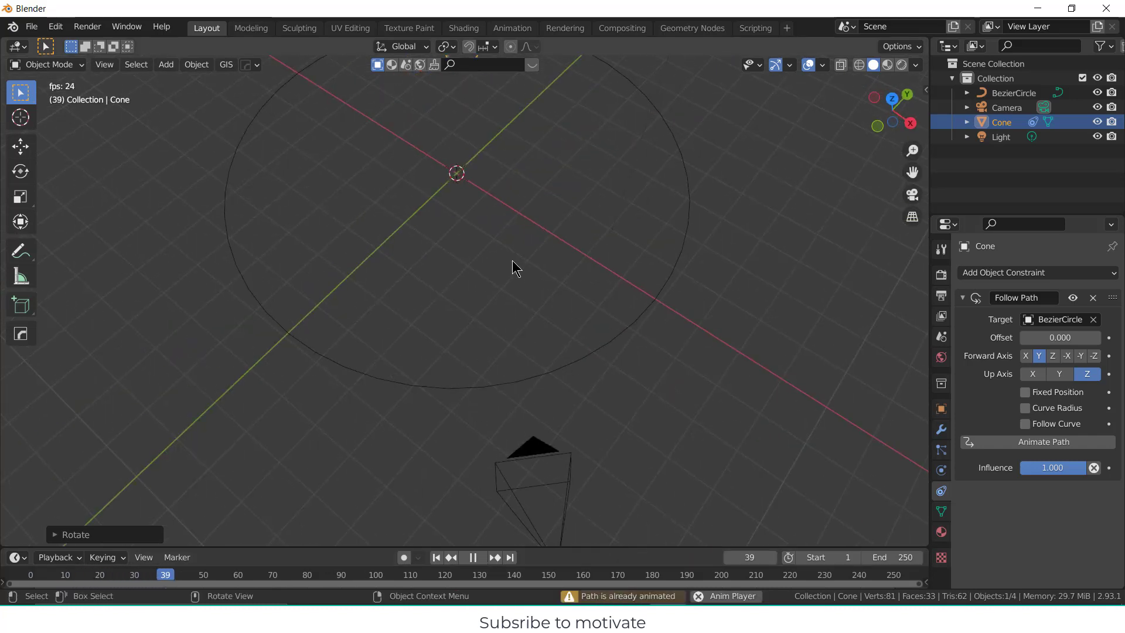
scroll(512, 260, "down", 4)
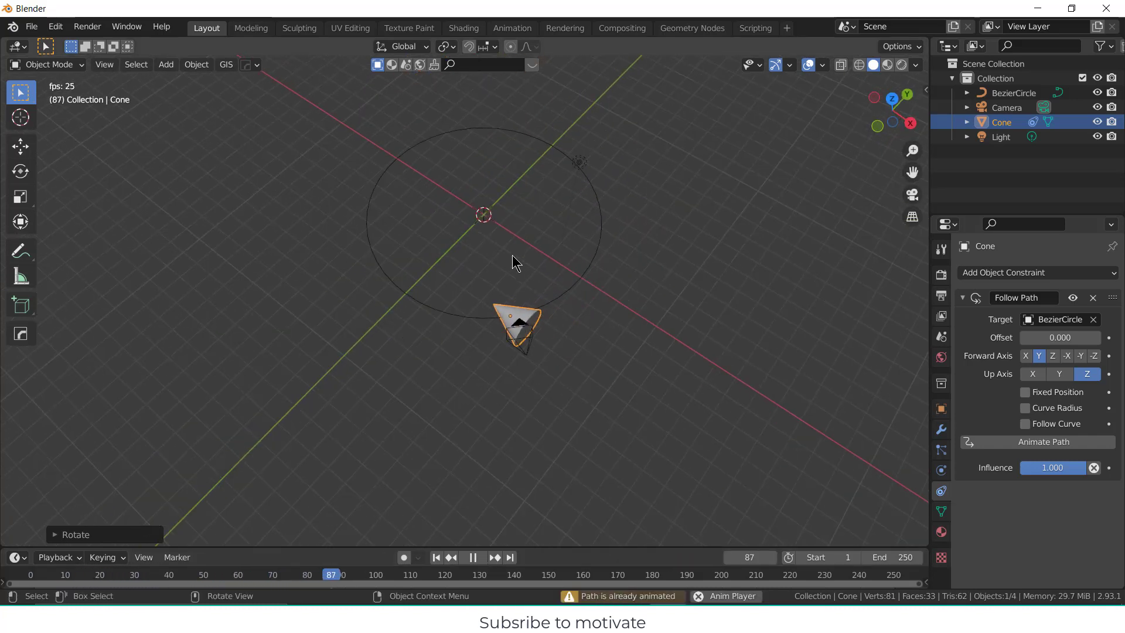
left_click(480, 559)
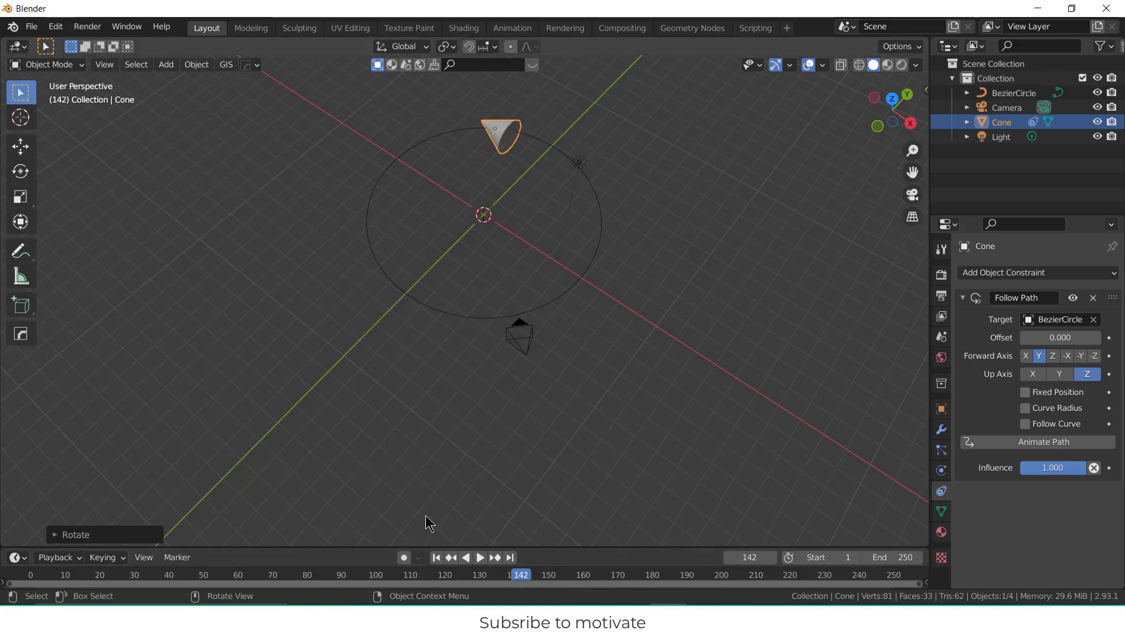
From frame 1, reapply Animate Path with -X forward axis and Follow Curve, then play
left_click(436, 557)
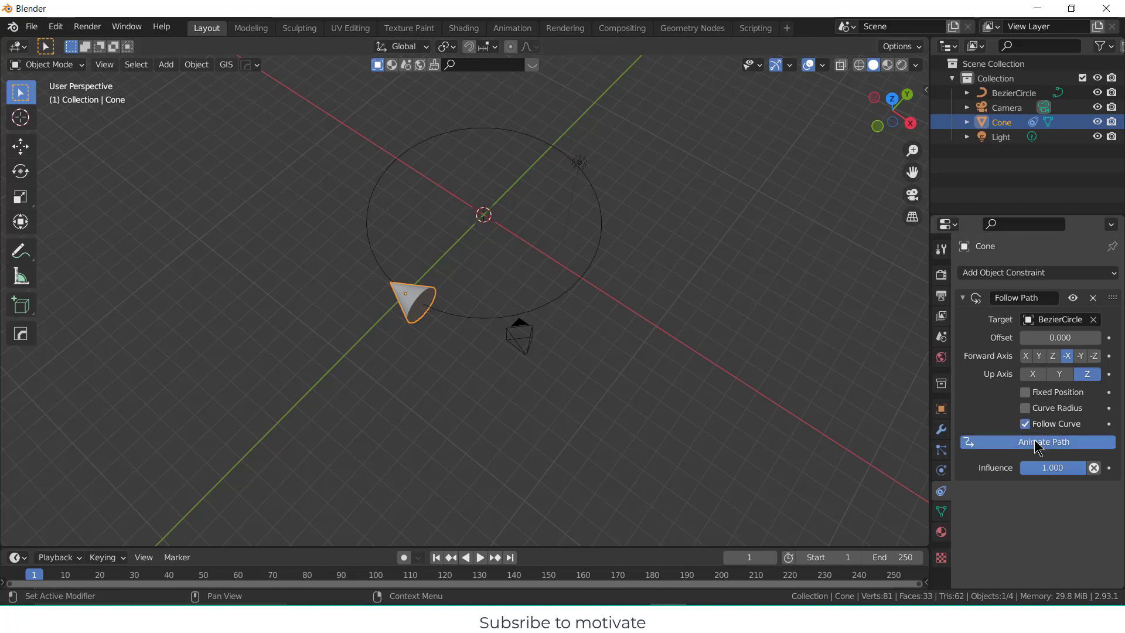
left_click(1038, 442)
left_click(478, 558)
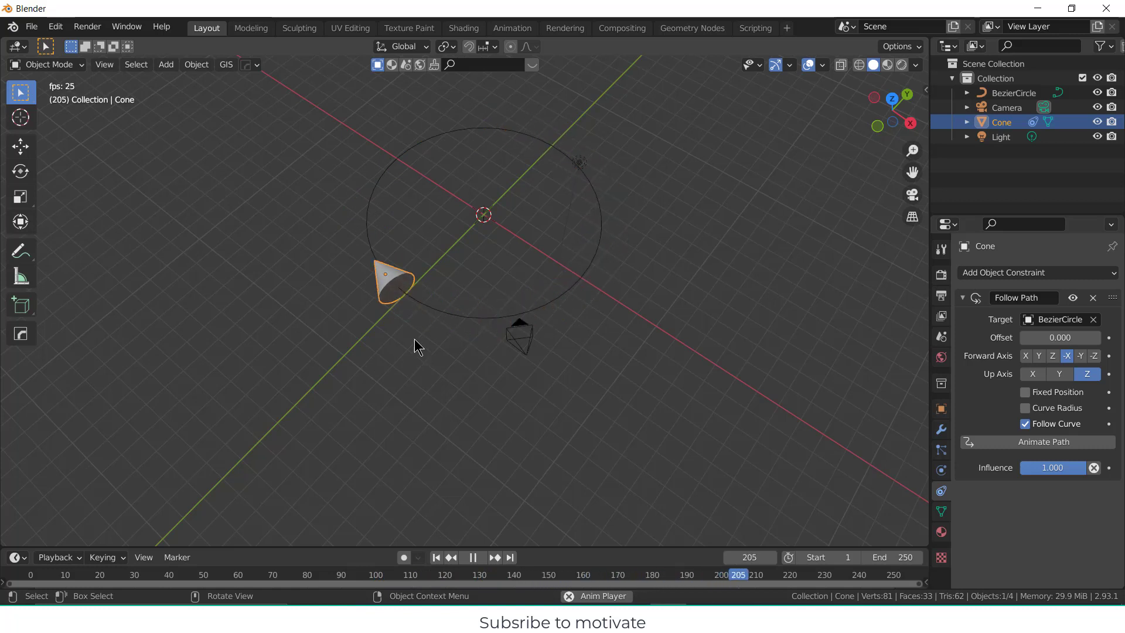
left_click(167, 64)
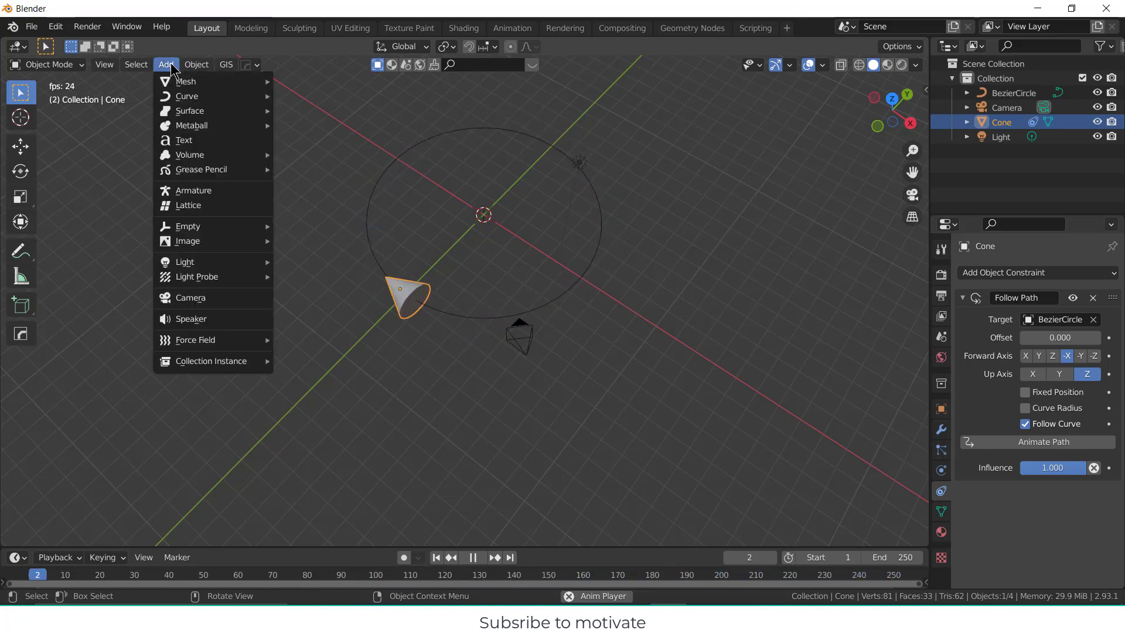
mouse_move(186, 96)
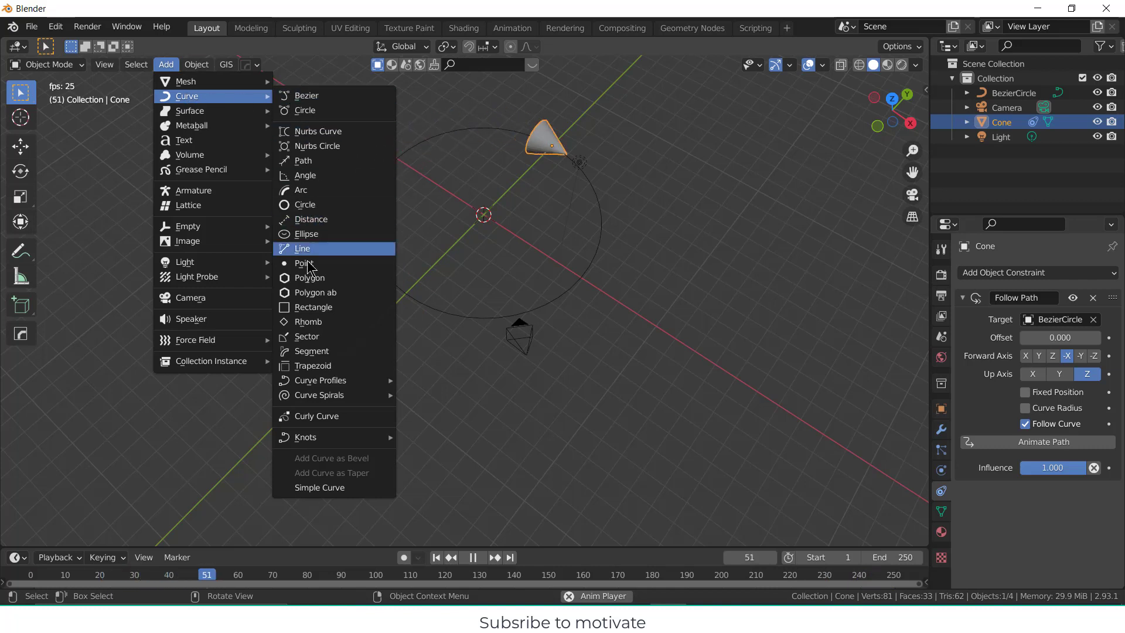
left_click(169, 66)
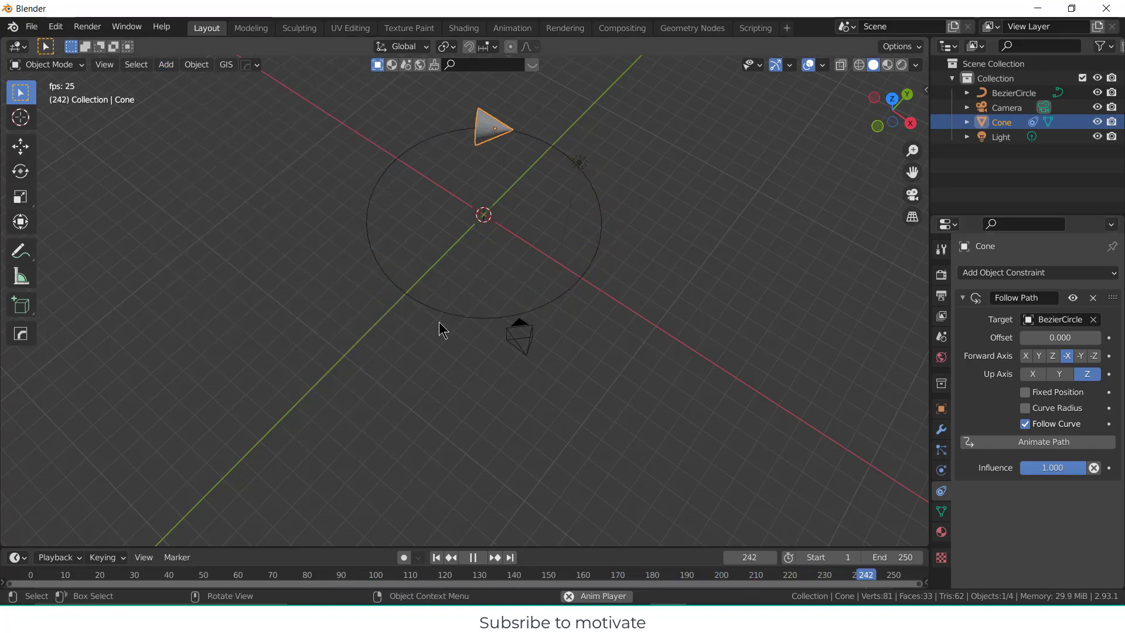
Stop playback, switch to front view, and delete the Bezier circle path
key("space")
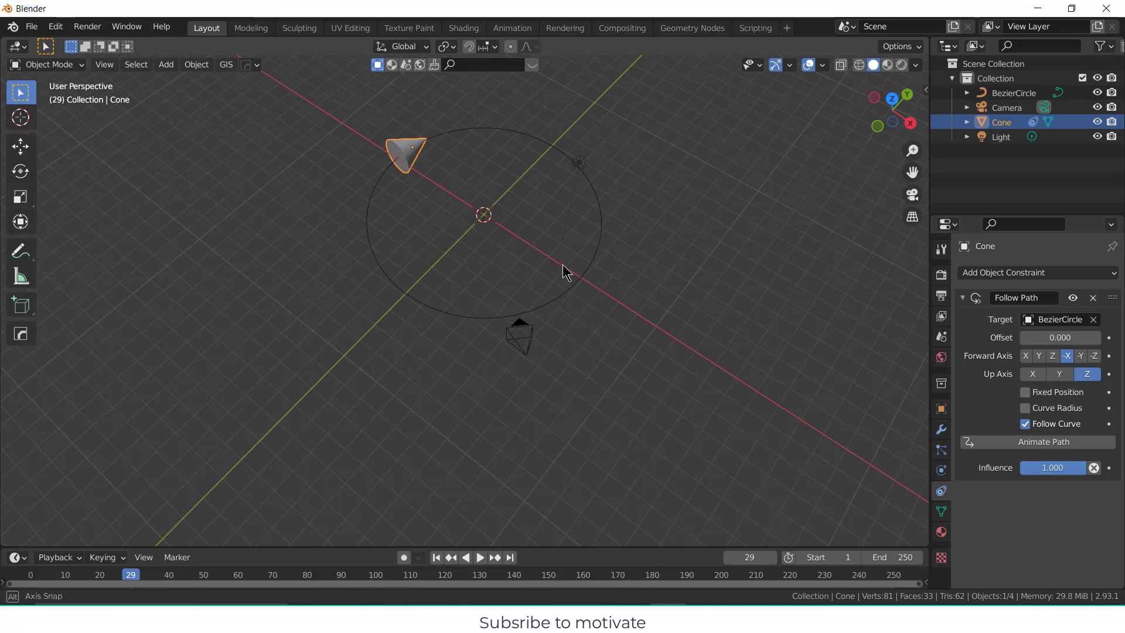
middle_click_drag(567, 269, 560, 251)
key("KP_1")
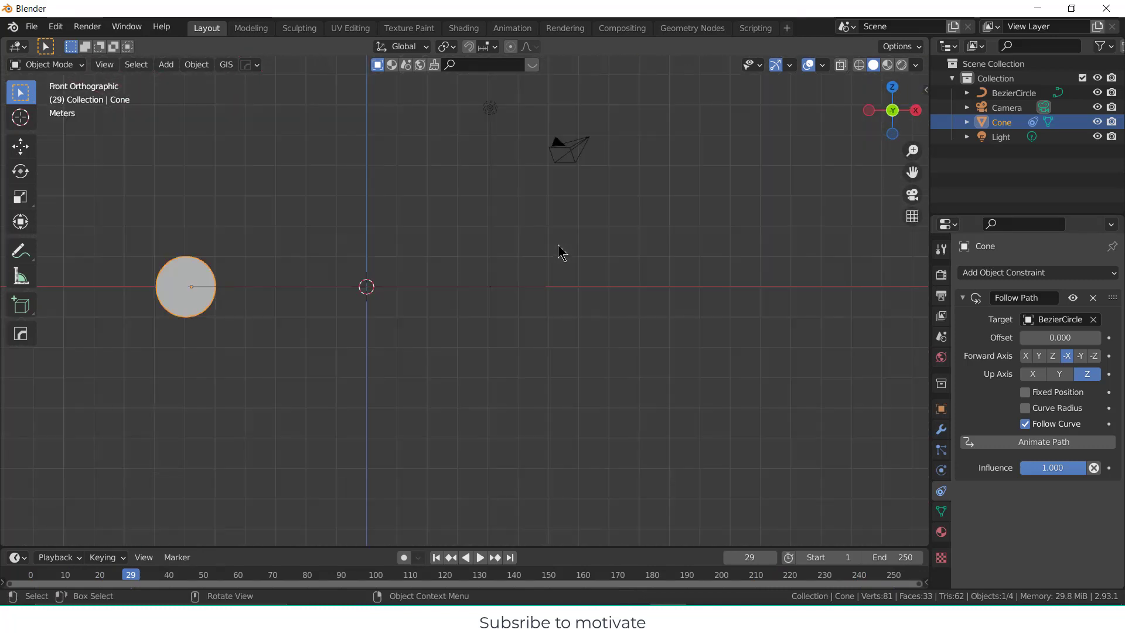
left_click(496, 289)
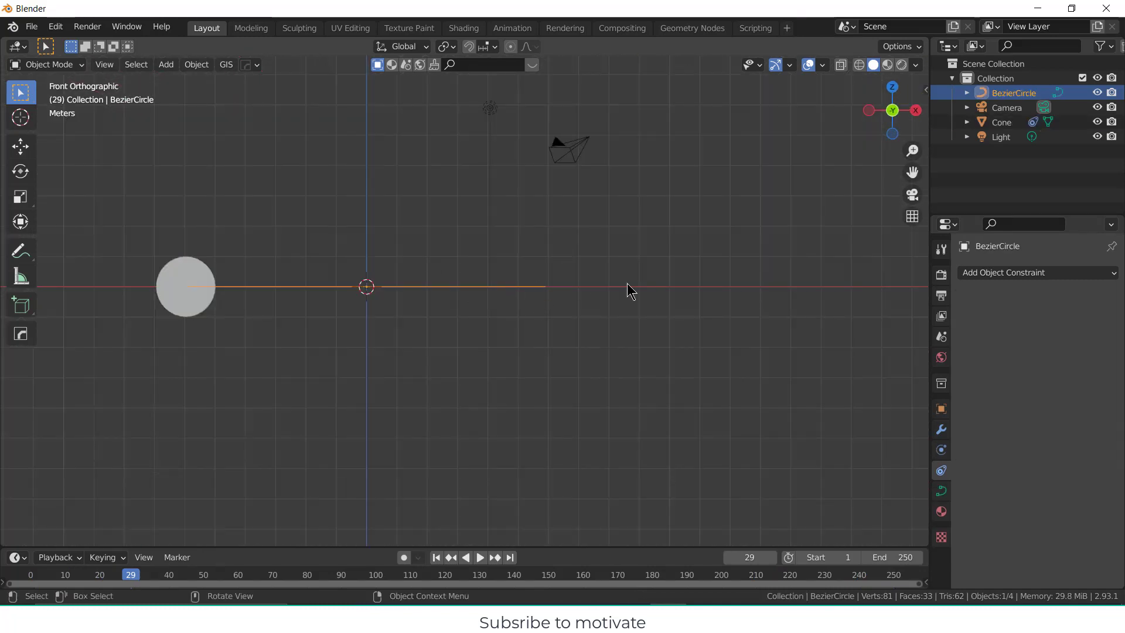
key("x")
left_click(740, 283)
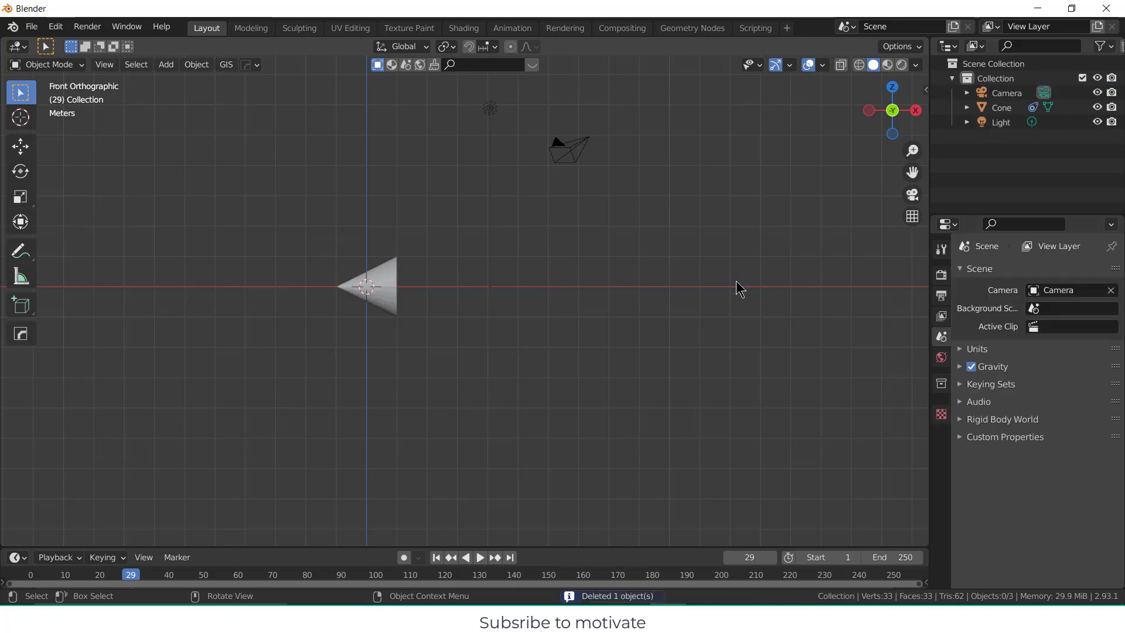
left_click(178, 66)
mouse_move(211, 81)
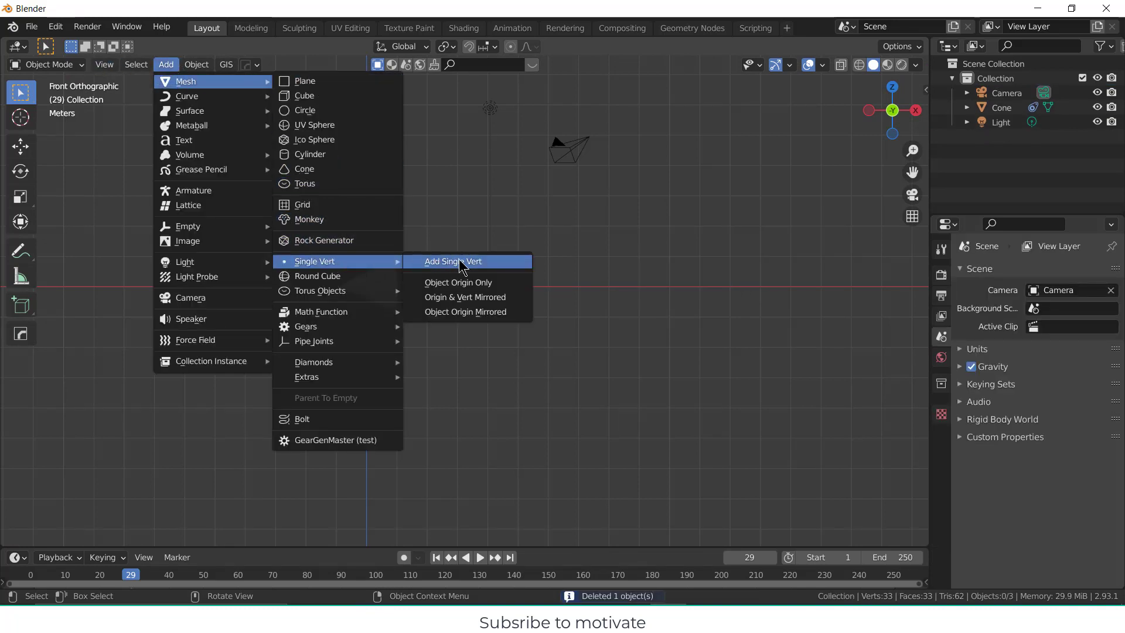
Add a single vertex and extrude it three times into a bent zigzag chain
left_click(459, 259)
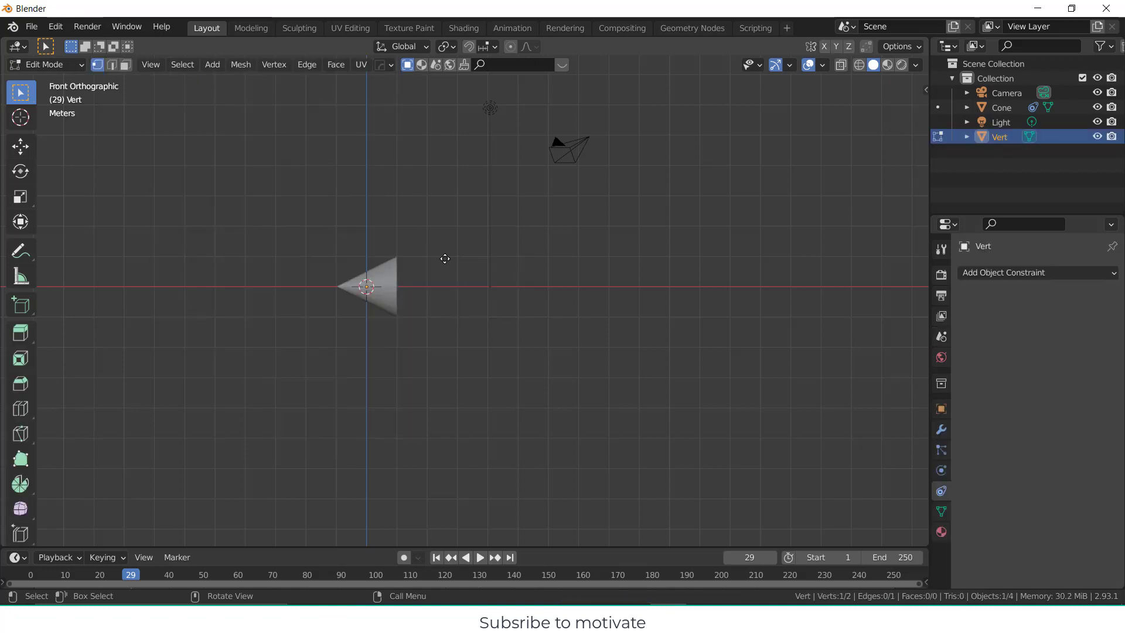
key("e")
left_click(399, 114)
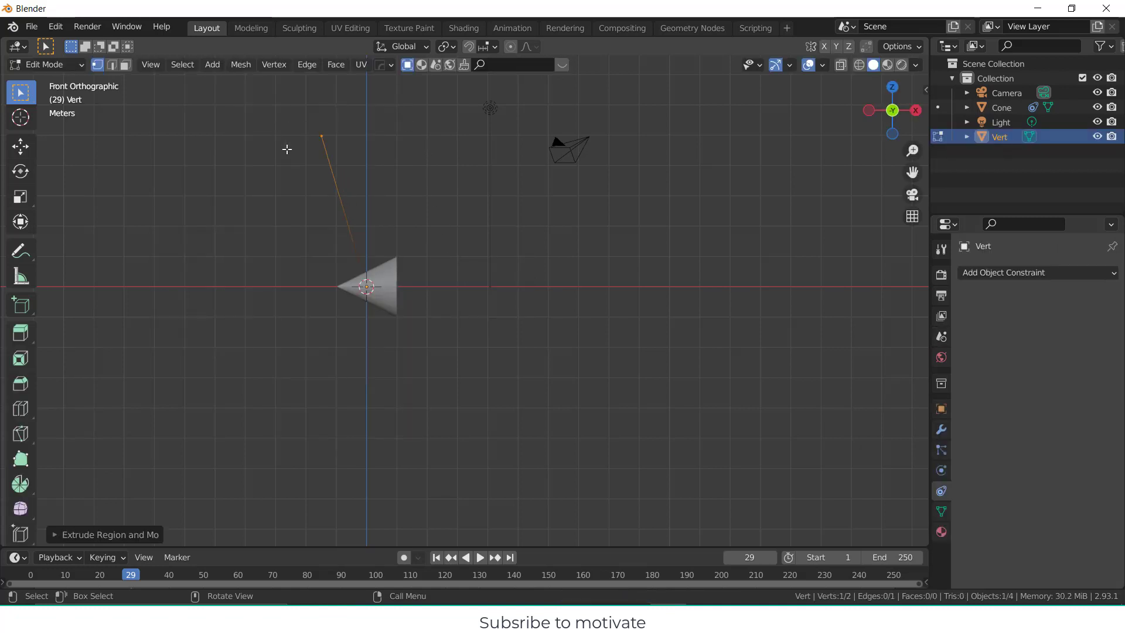
scroll(308, 175, "down", 3)
middle_click_drag(341, 178, 660, 337, "shift")
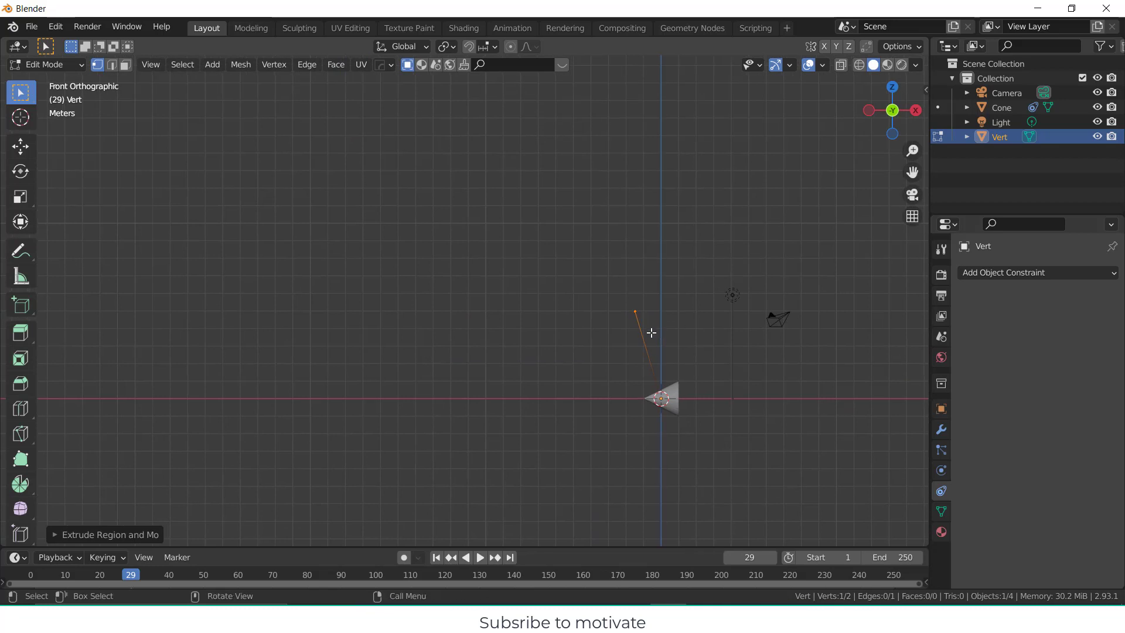
key("e")
left_click(427, 323)
key("e")
left_click(263, 195)
Bevel the two middle vertices with Affect set to Vertices and 8 segments
left_click_drag(413, 275, 706, 332)
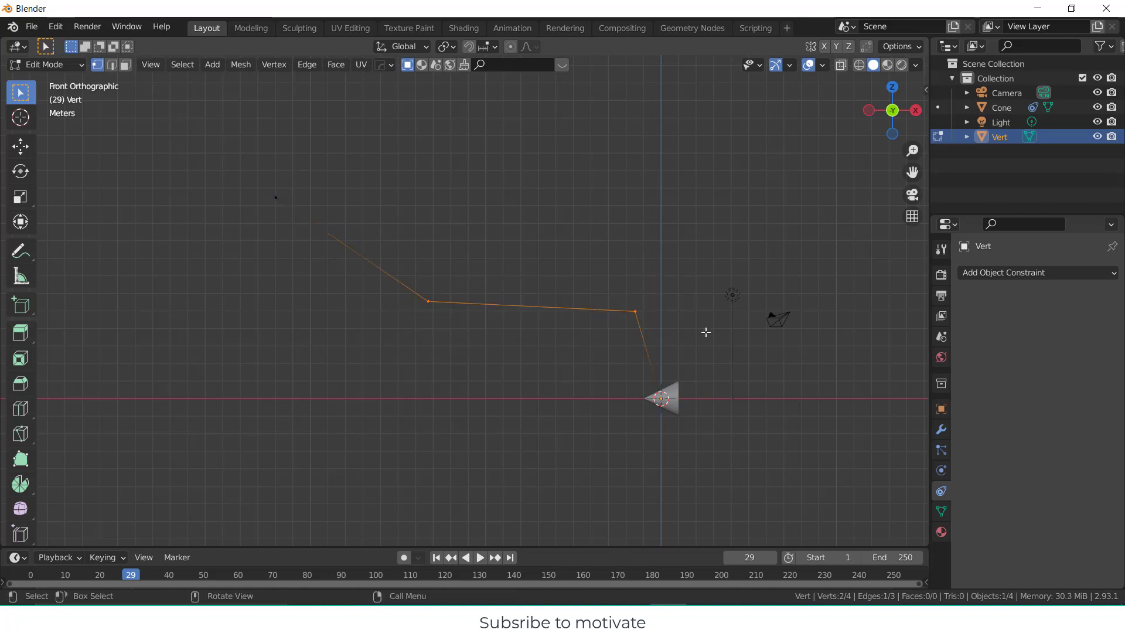
key("ctrl+b")
left_click(791, 262)
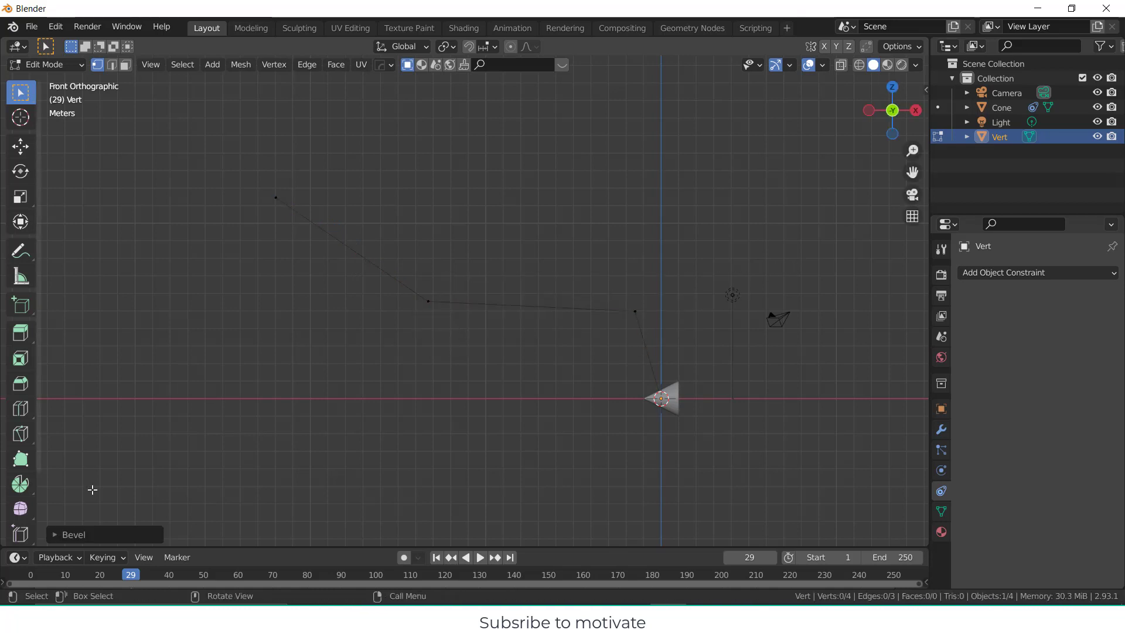
left_click(76, 534)
left_click(158, 275)
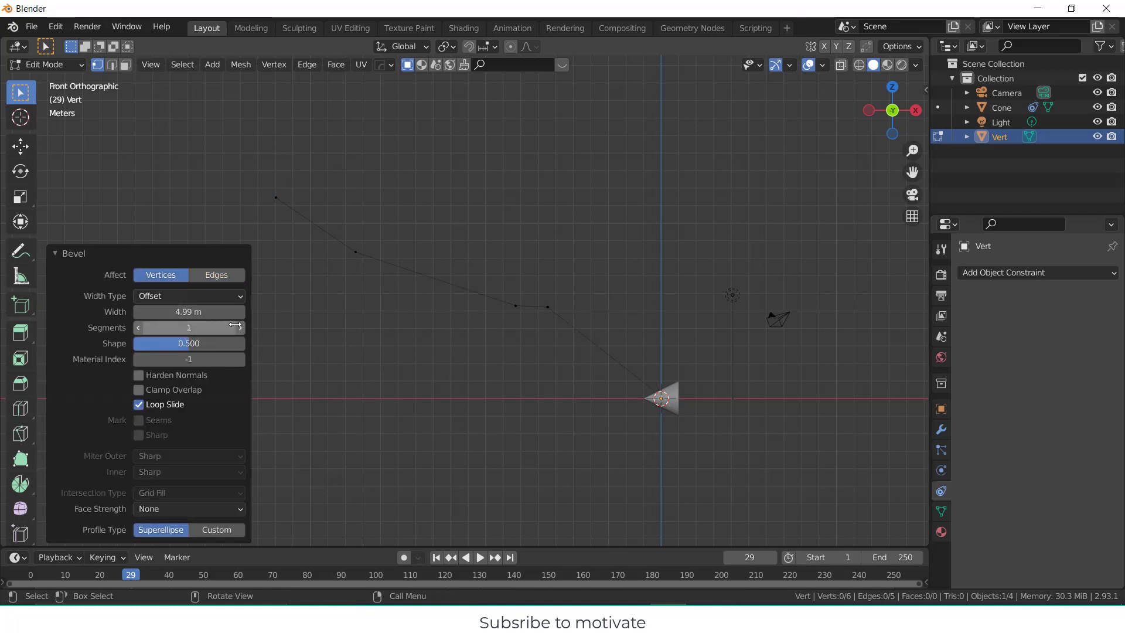
left_click_drag(234, 325, 275, 326)
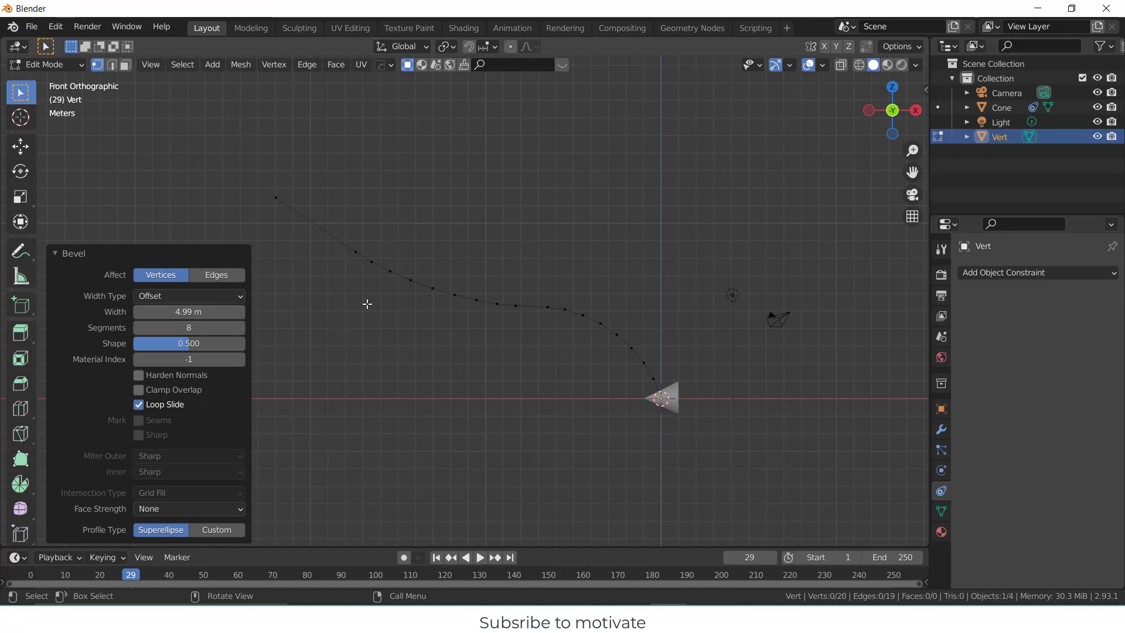
Return to Object Mode, convert the Vert mesh to a curve, and select the Cone
left_click(47, 64)
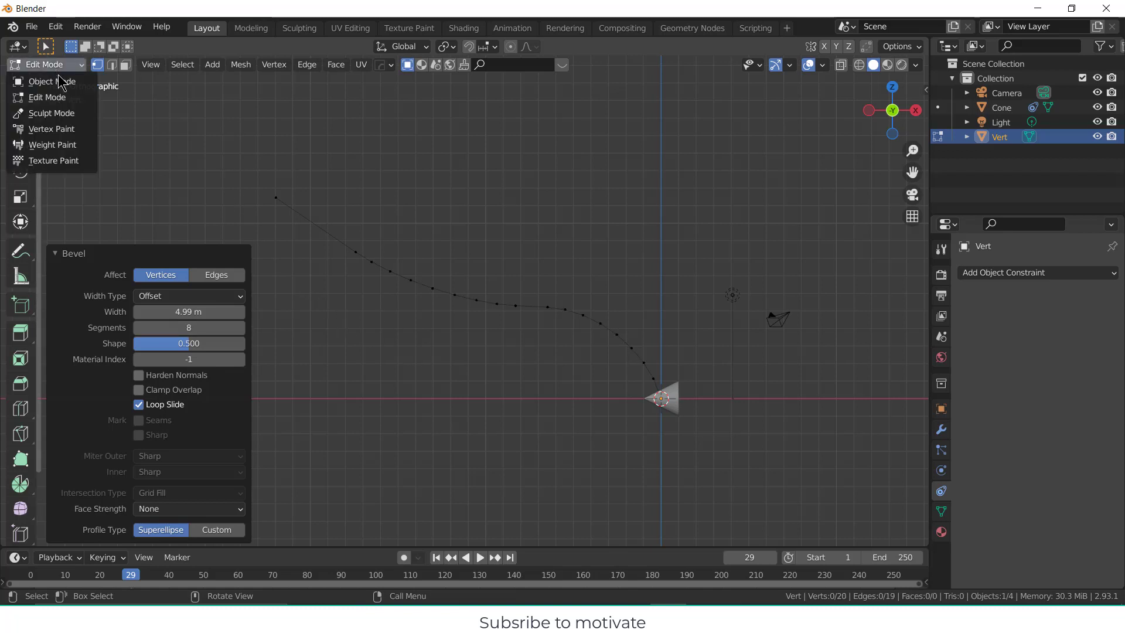
left_click(59, 83)
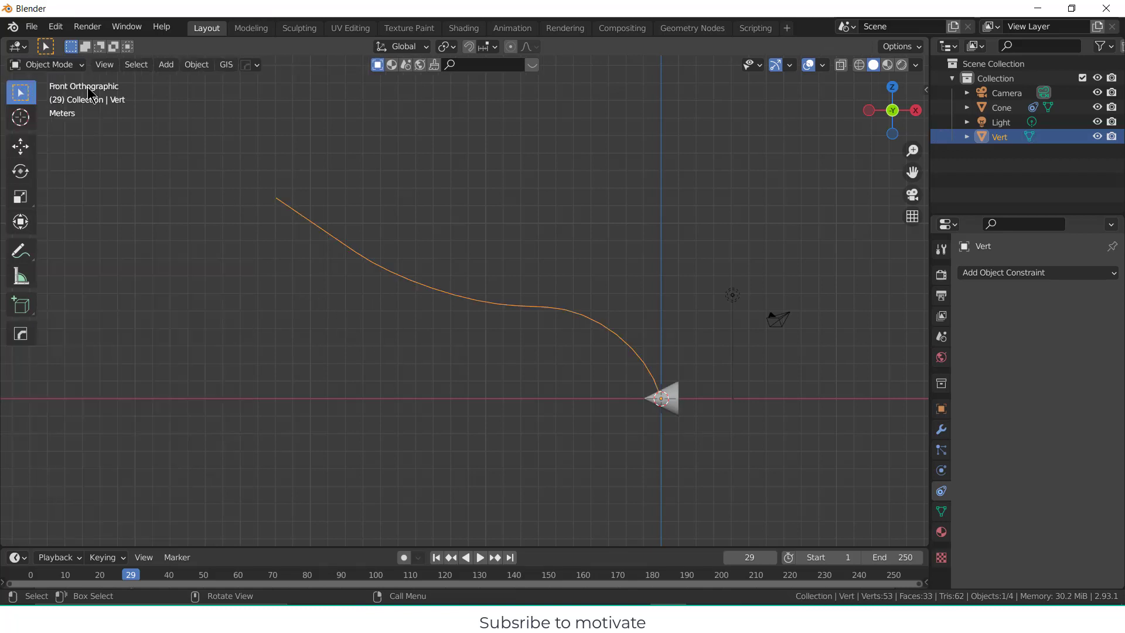
left_click(200, 65)
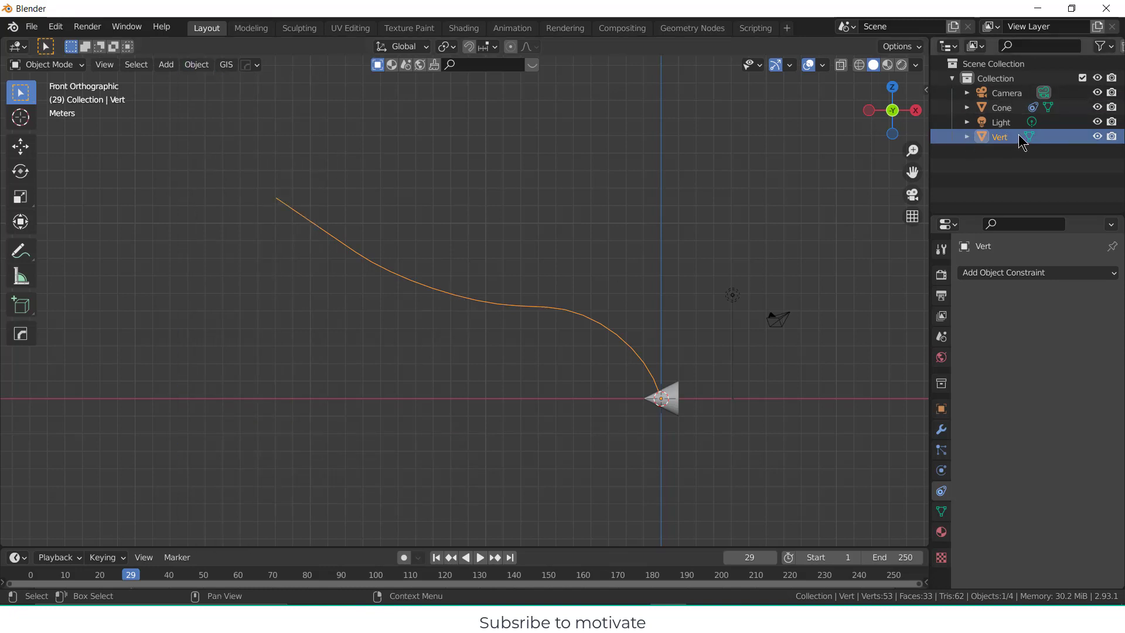
left_click(197, 65)
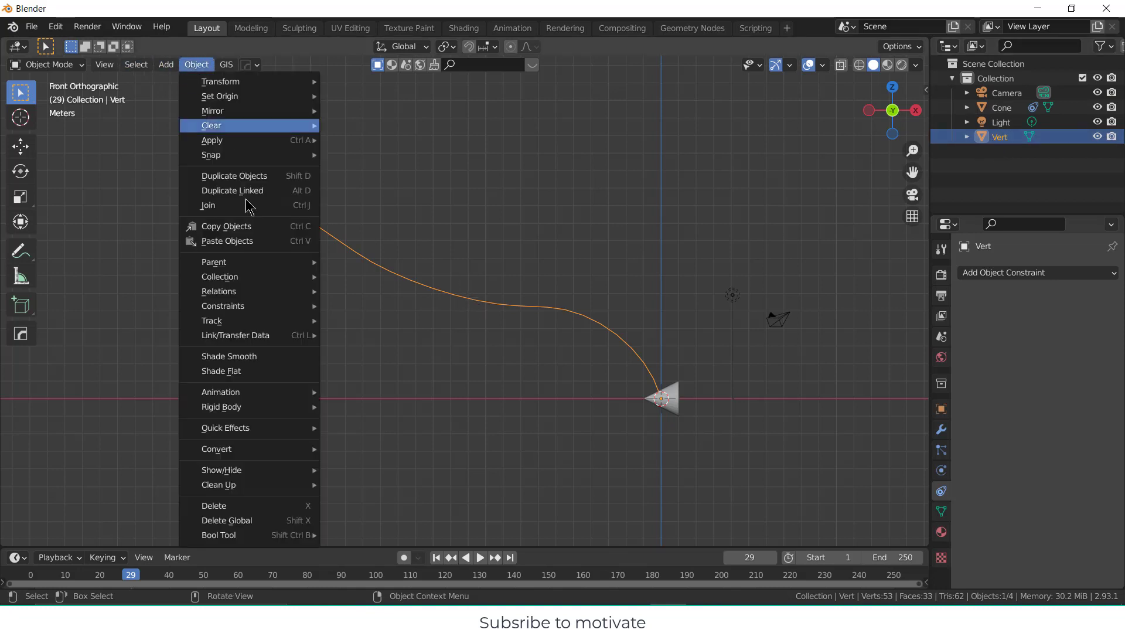
mouse_move(217, 449)
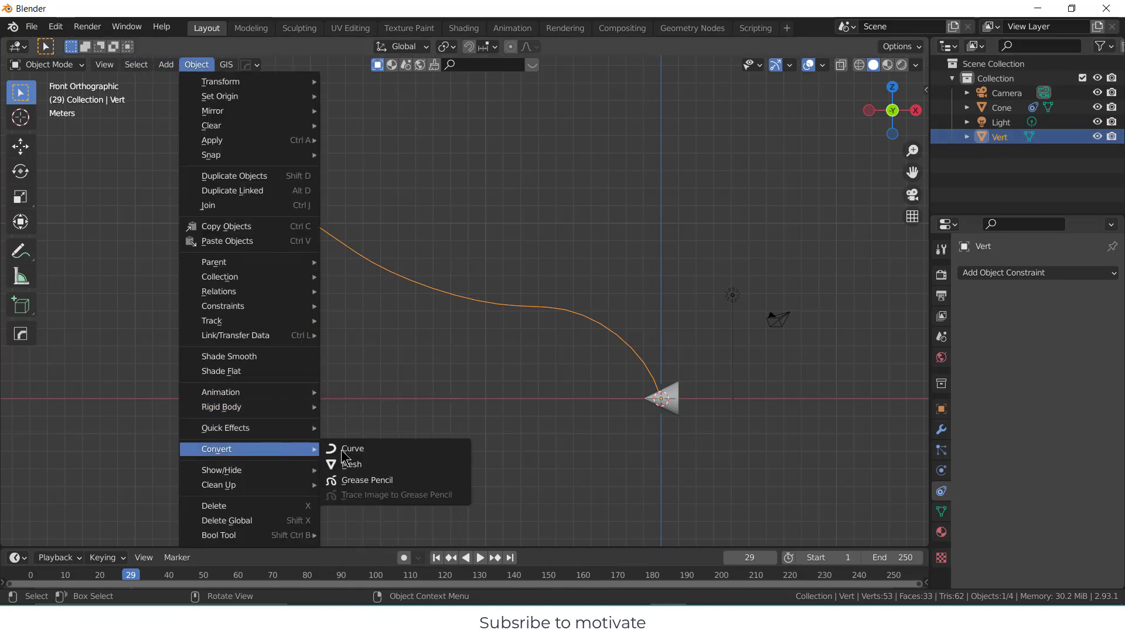
left_click(371, 451)
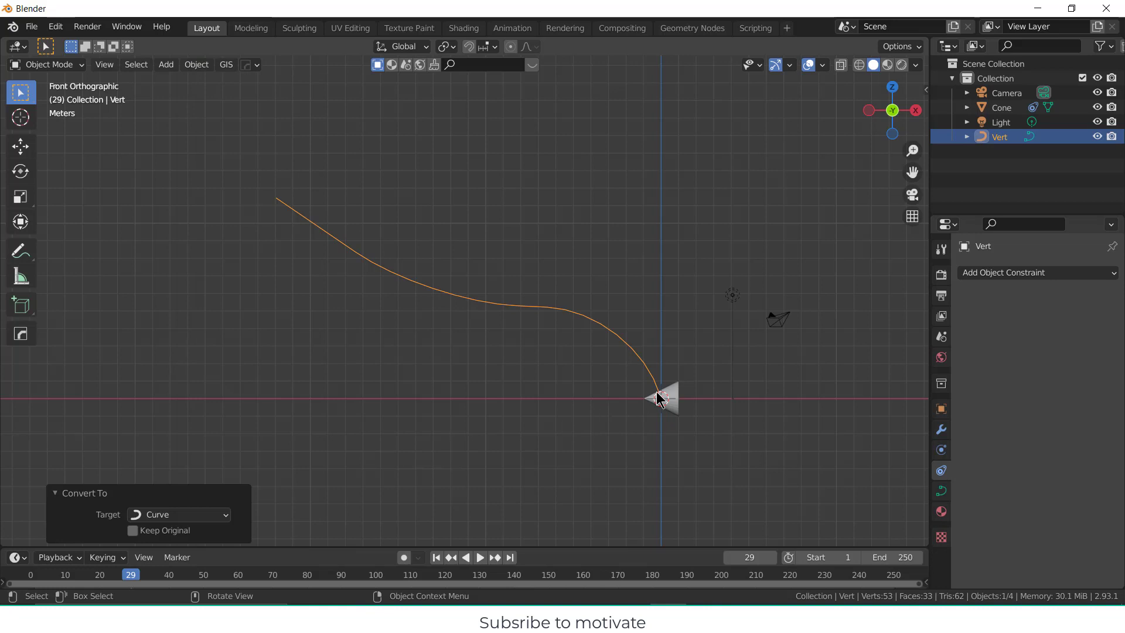
left_click(675, 388)
Set the Follow Path target to Vert and apply Animate Path
left_click(1063, 319)
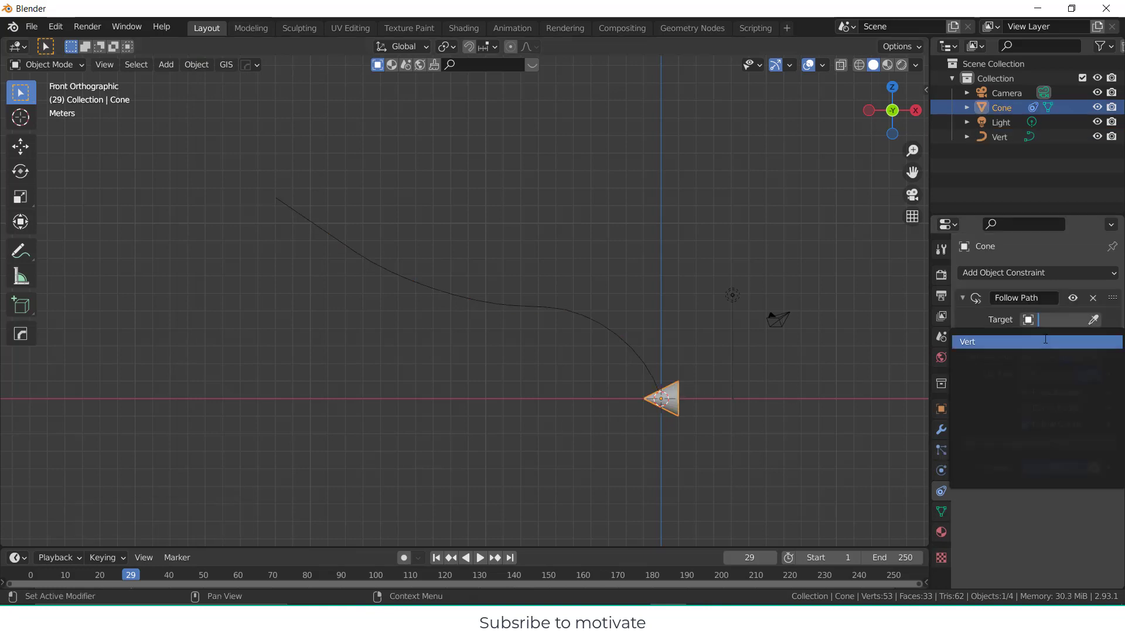
left_click(1043, 342)
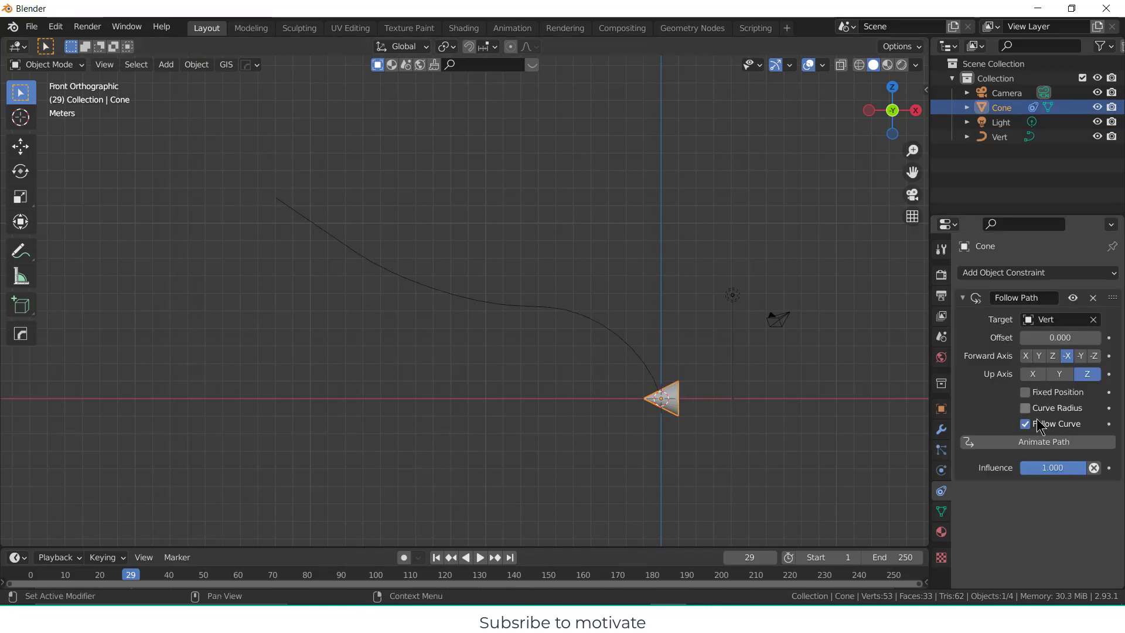
left_click(1043, 444)
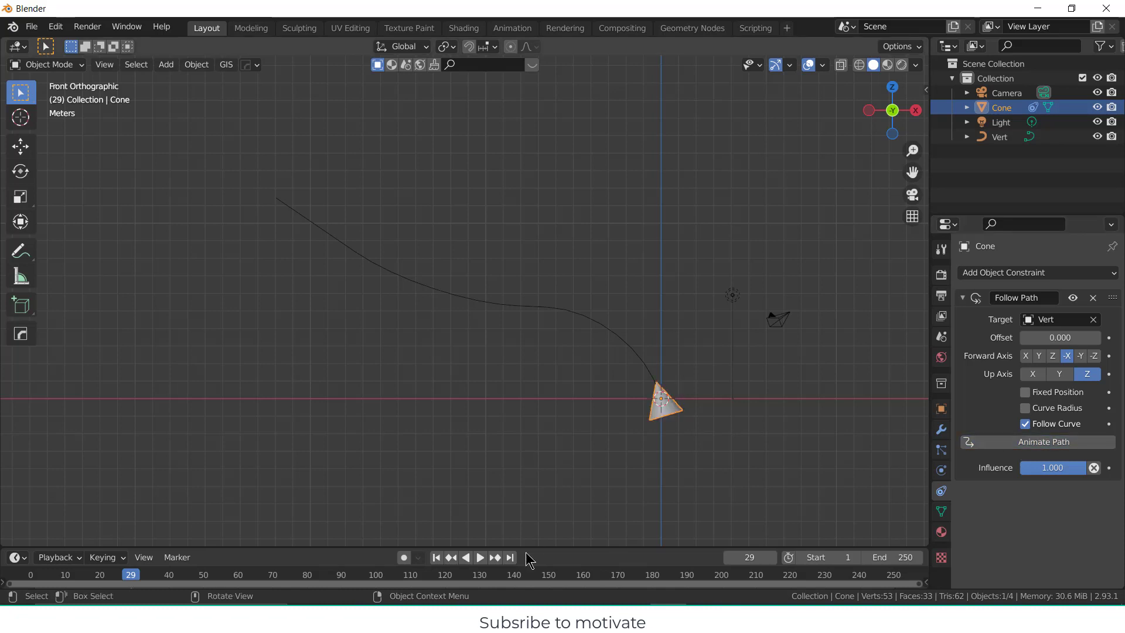
Play the cone's motion along the Vert curve from frame 1 twice, orbiting to watch
left_click(437, 558)
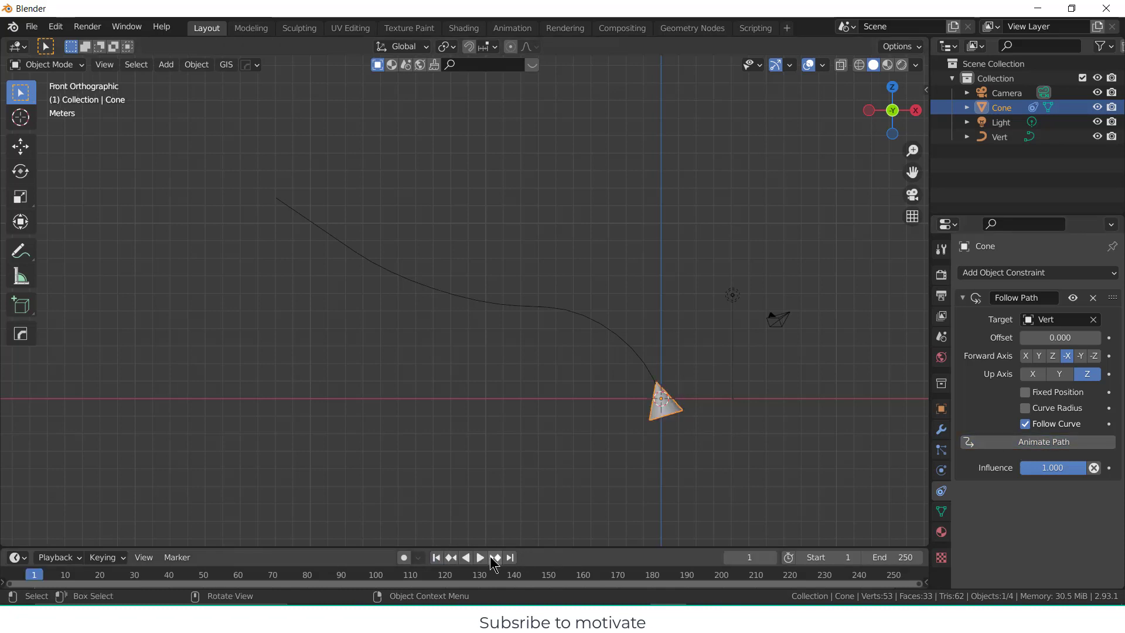
left_click(480, 557)
middle_click_drag(496, 396, 502, 452)
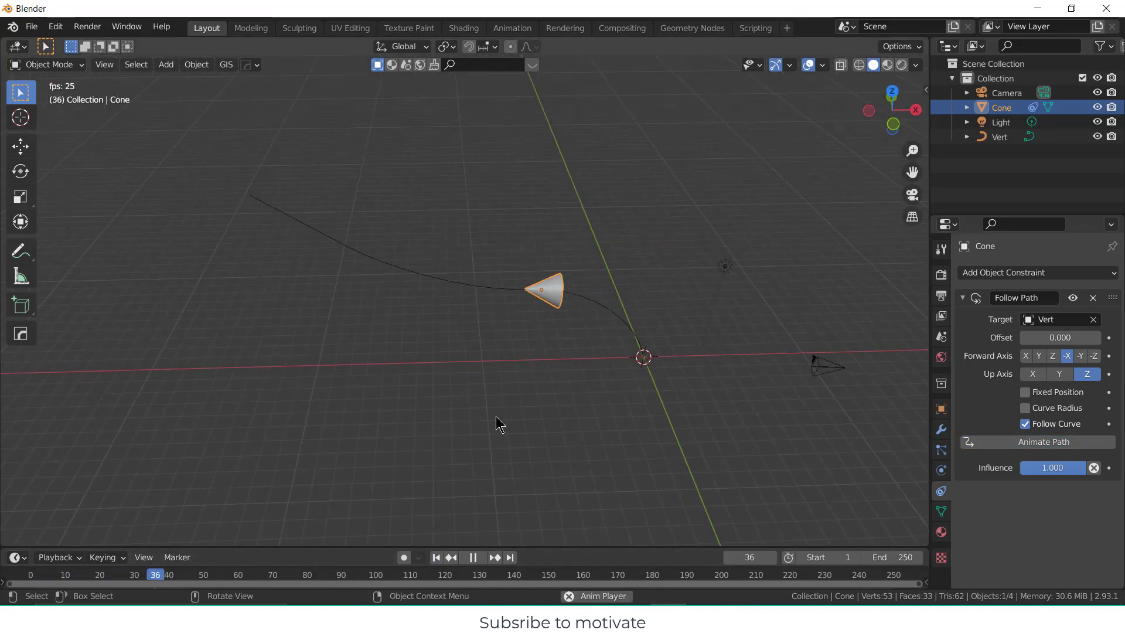
left_click(475, 559)
left_click(435, 558)
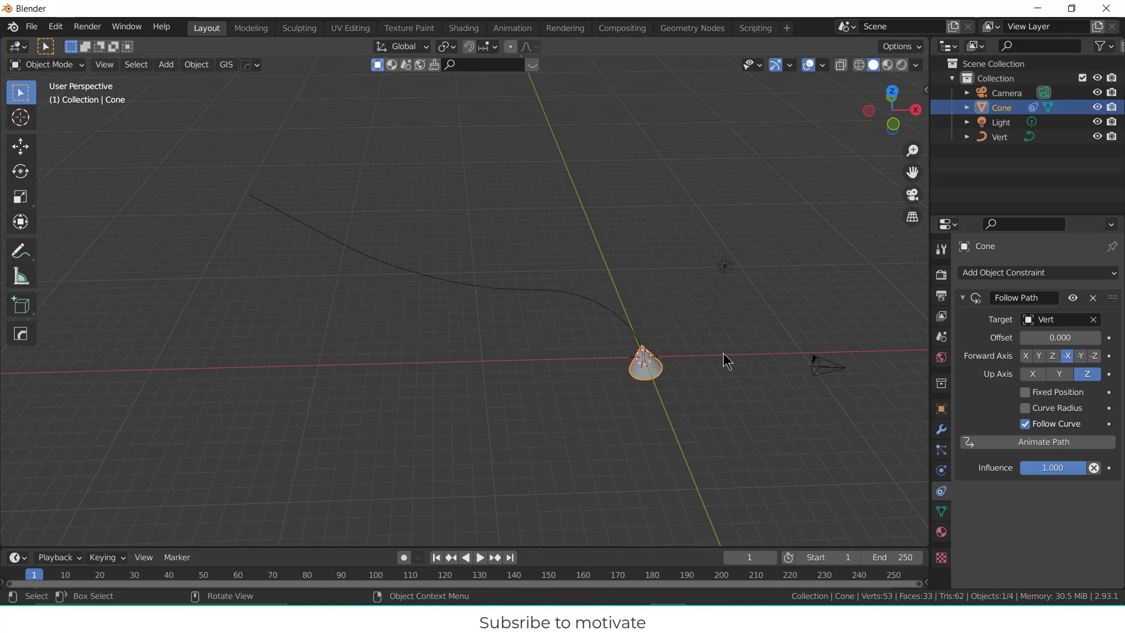
left_click(480, 557)
middle_click_drag(577, 446, 640, 396)
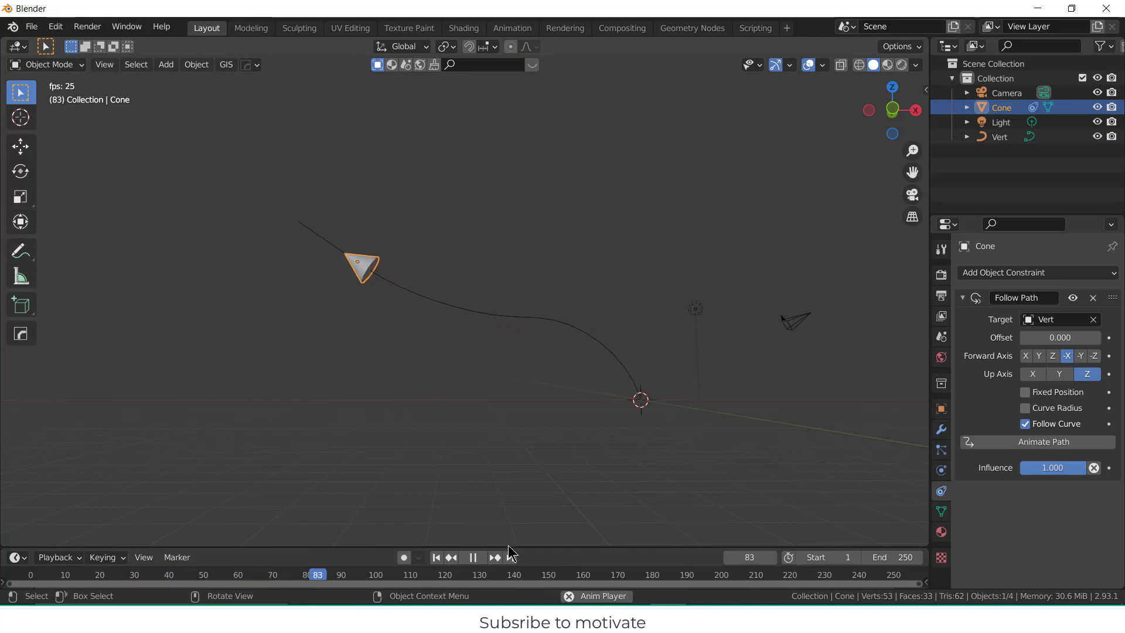
key("space")
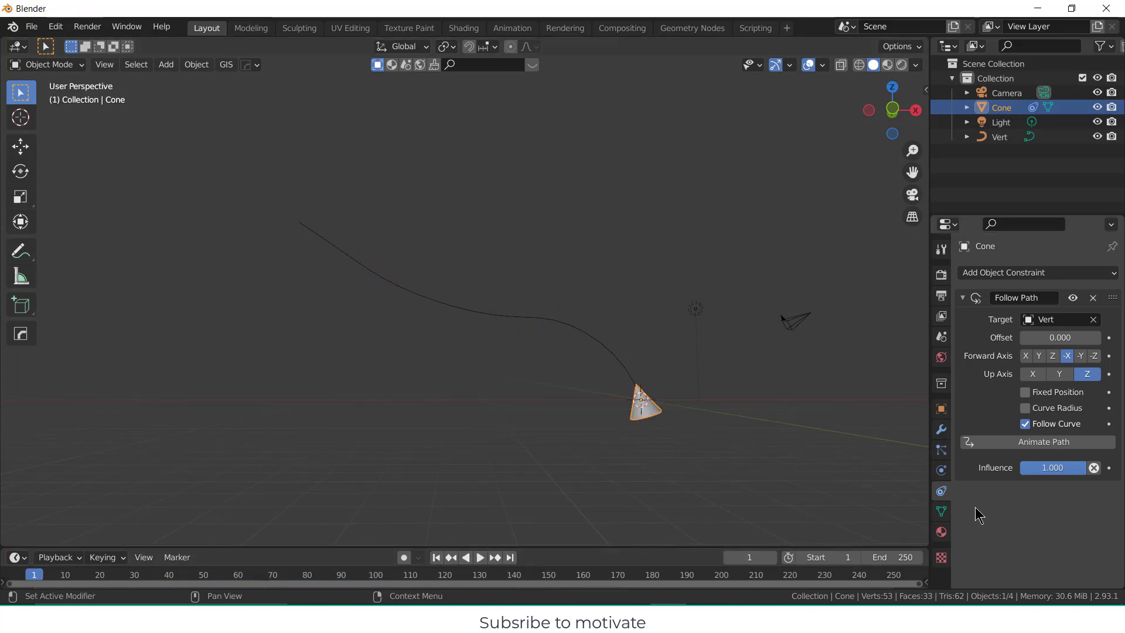
Select the Vert curve and set its Path Animation Frames to 50
left_click(941, 512)
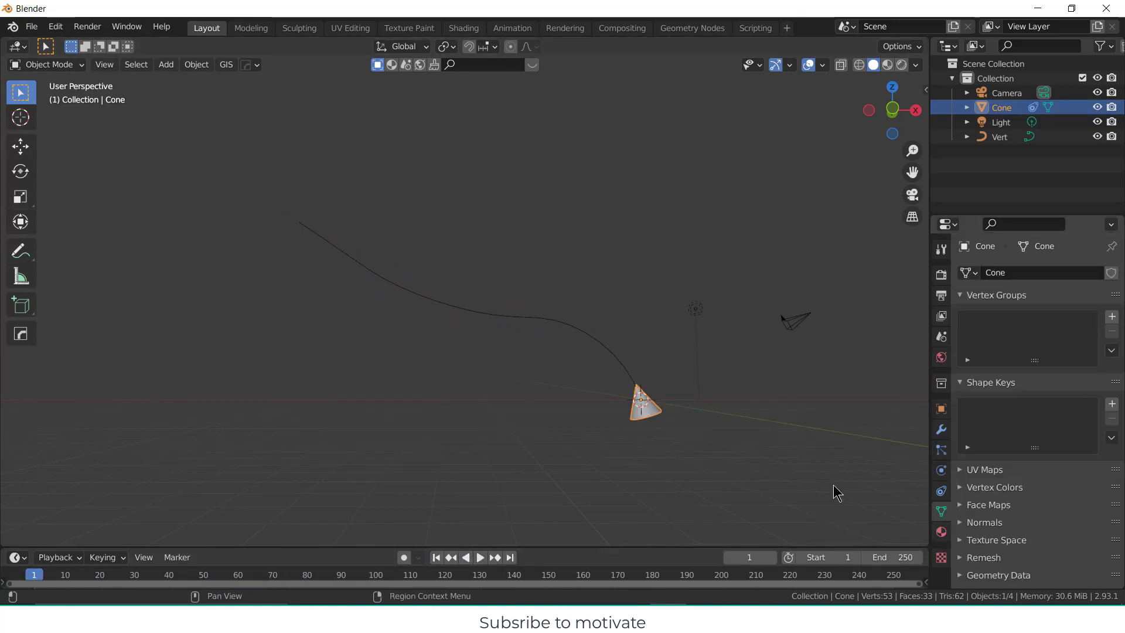
left_click(583, 339)
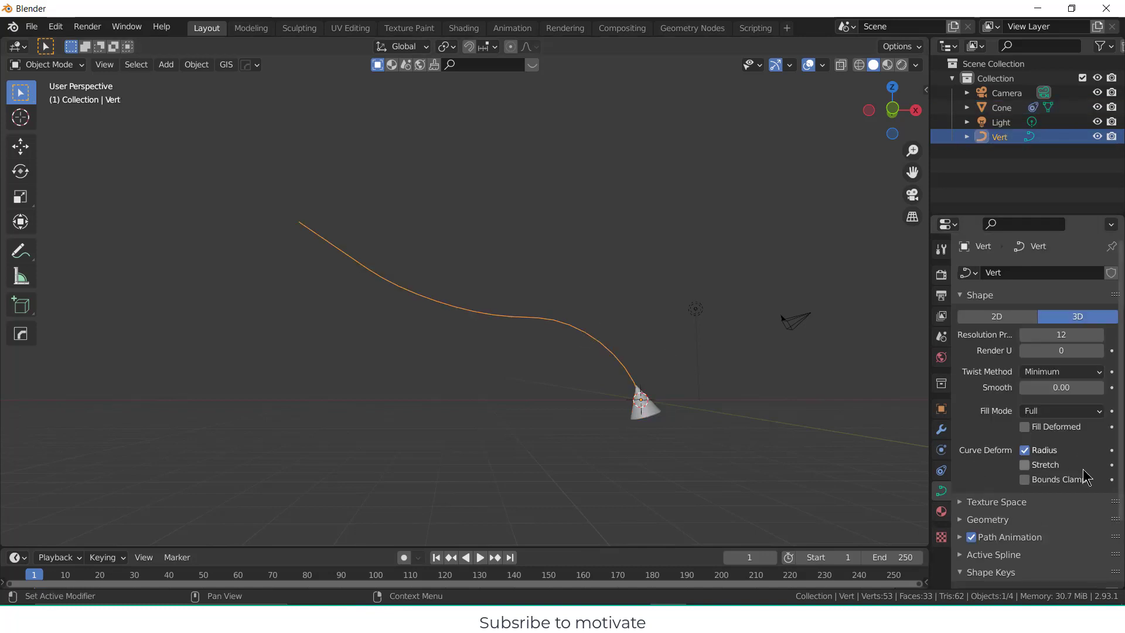
scroll(1085, 474, "down", 3)
left_click(961, 468)
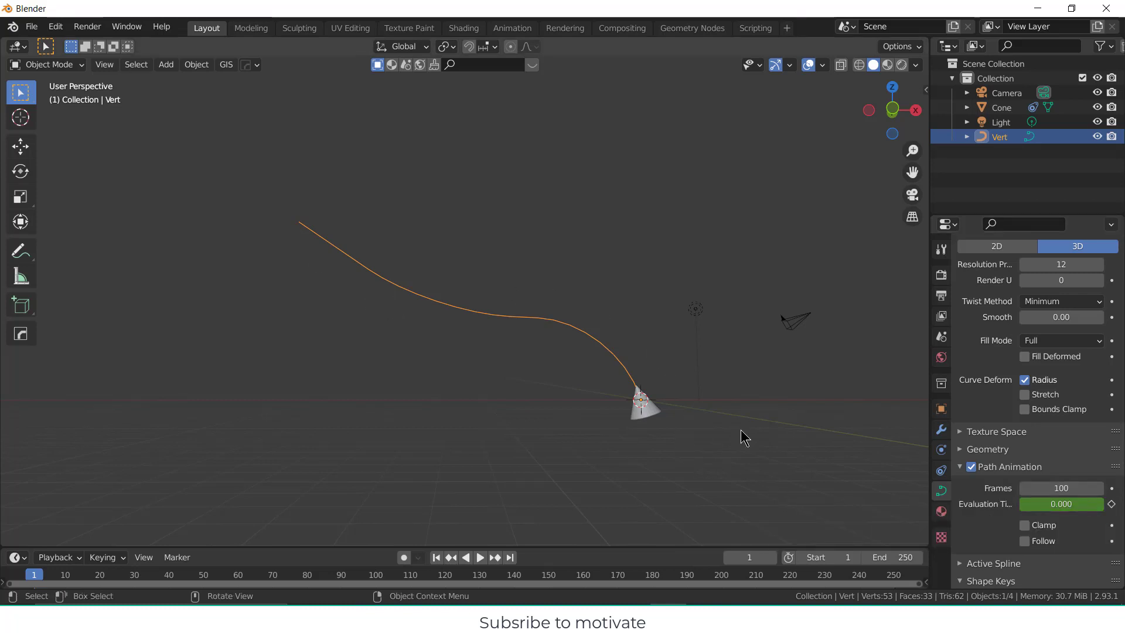
left_click(1061, 488)
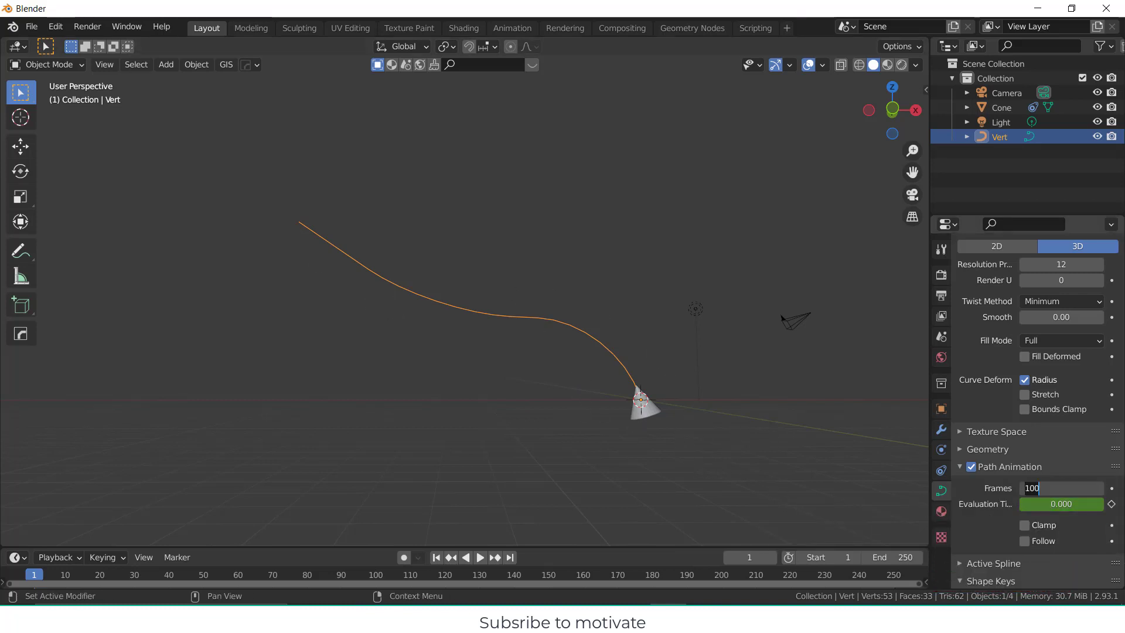
type("50")
key("Return")
left_click(480, 557)
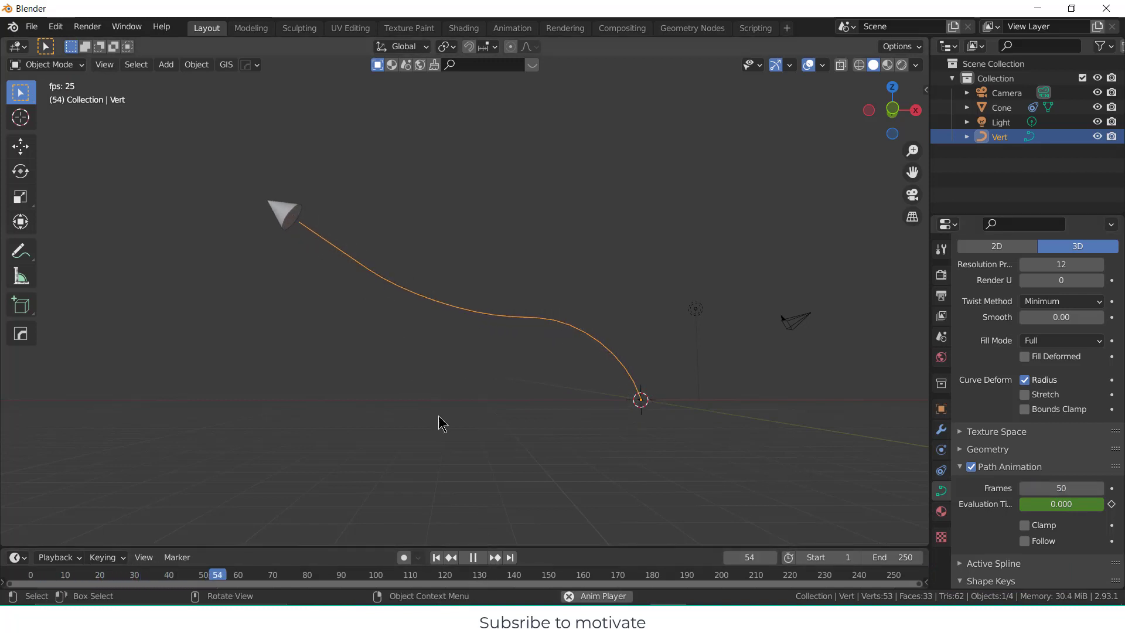
left_click(473, 557)
left_click(436, 558)
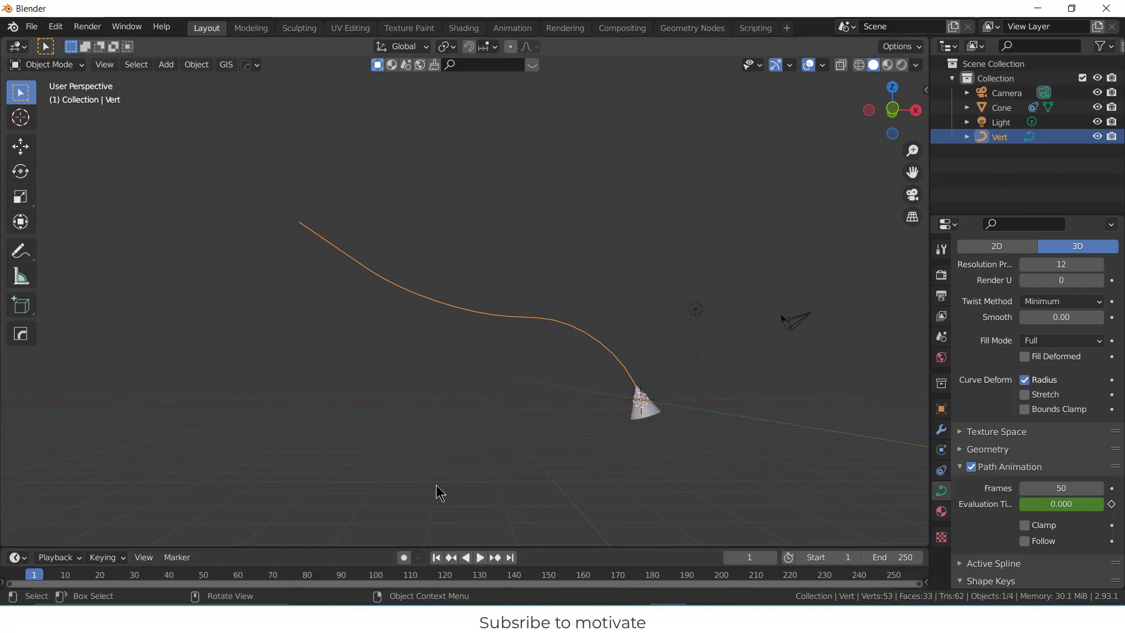